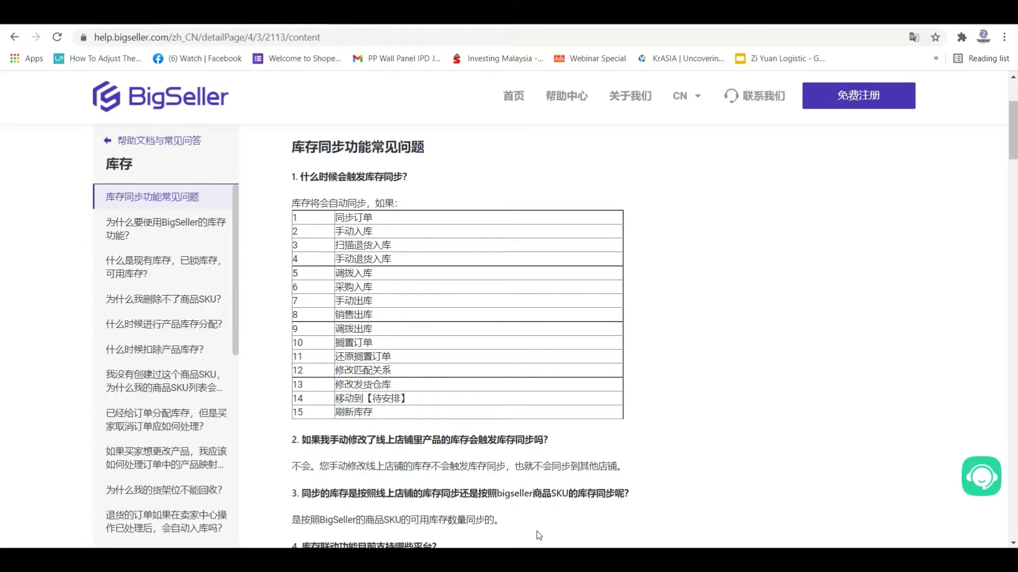
Switch to PowerPoint to view the slide linking warehouses, merchant SKU and store SKUs, and return to the BigSeller dashboard in the browser.
mouse_move(720, 520)
left_click(843, 517)
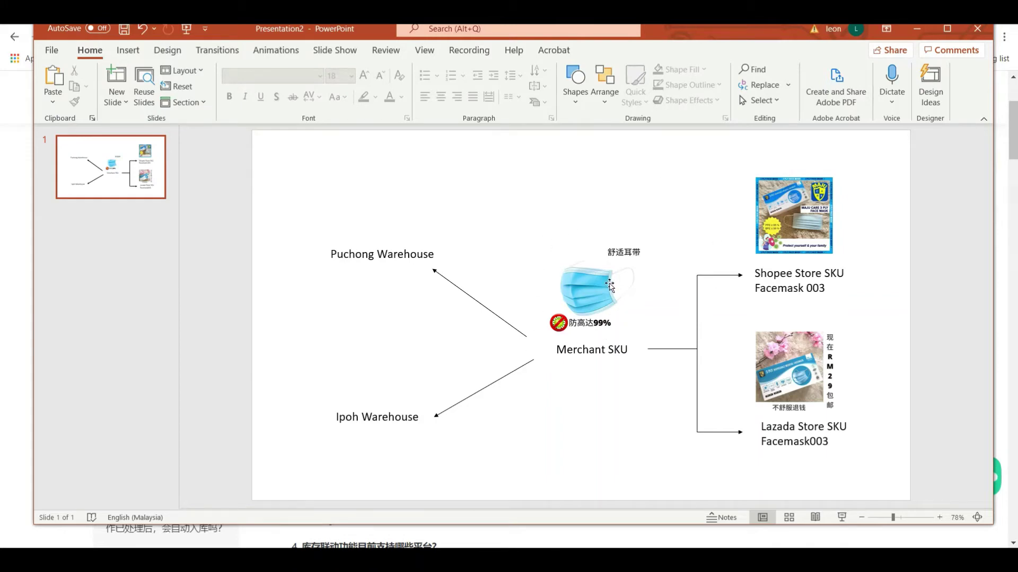
left_click(10, 218)
left_click(61, 21)
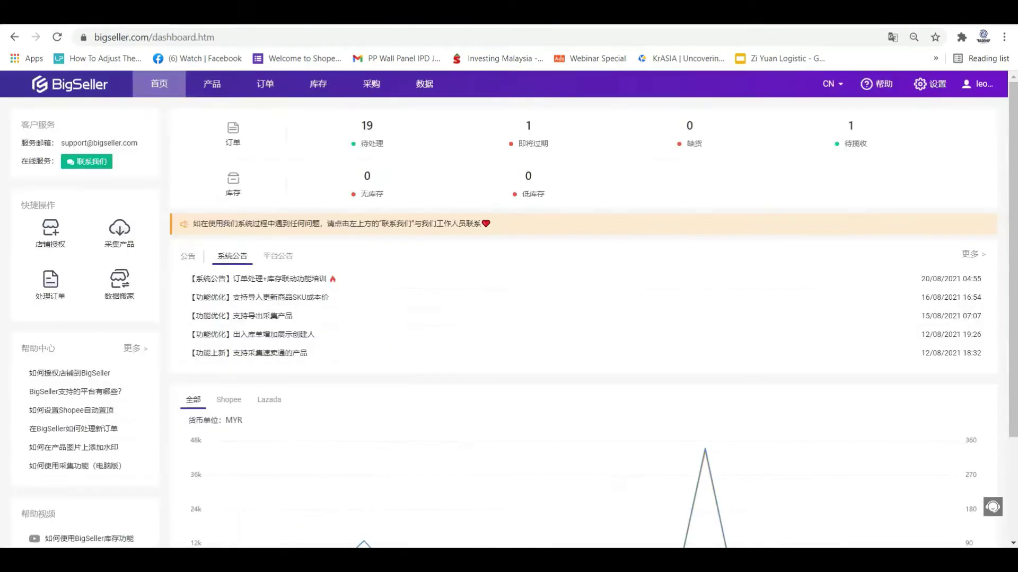
Open the merchant SKU (商品SKU) list in the inventory section.
mouse_move(229, 89)
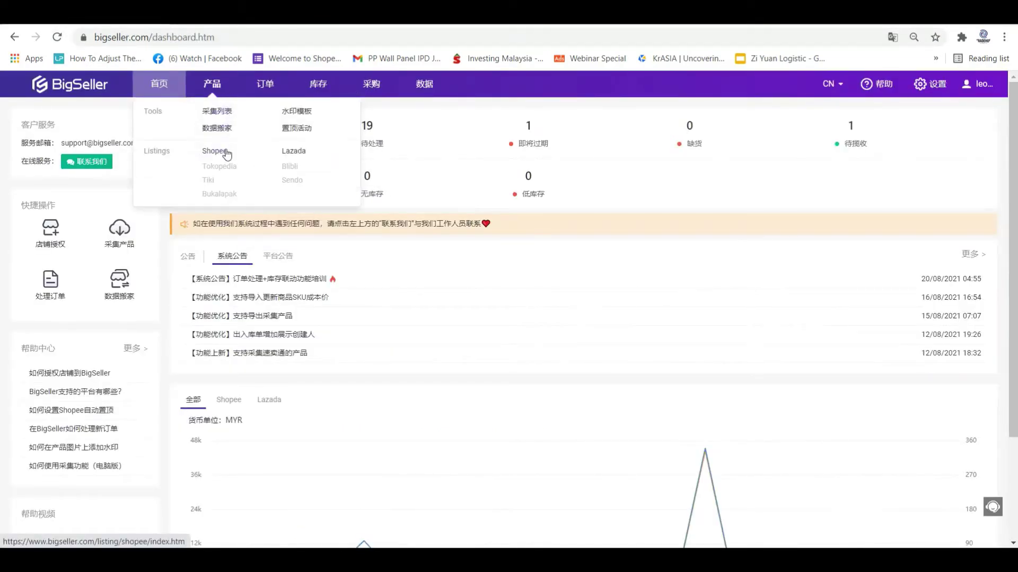
mouse_move(313, 86)
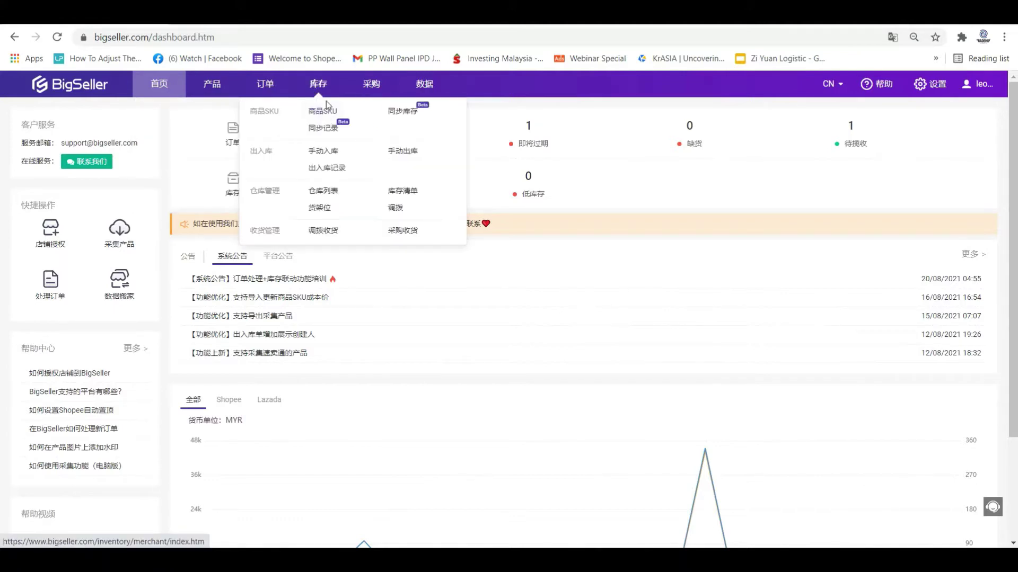
left_click(324, 112)
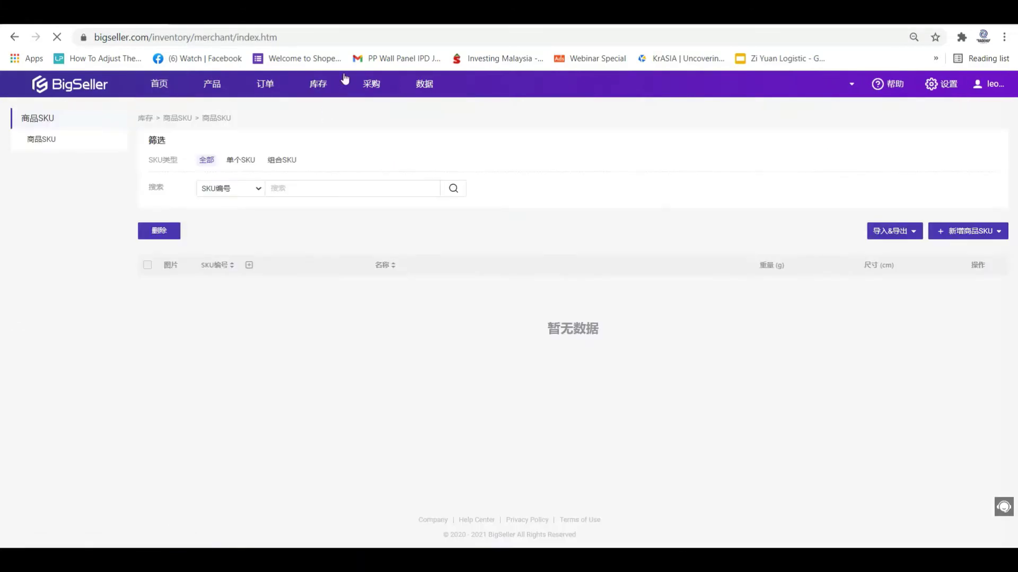
mouse_move(424, 85)
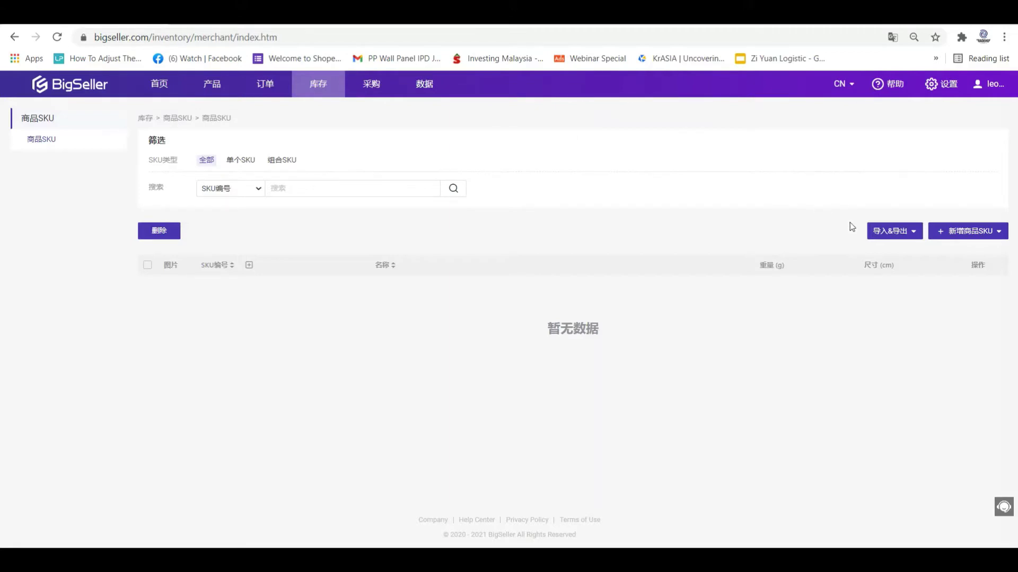
View the blank form for adding a single SKU (添加单个SKU) and return to the merchant SKU list.
mouse_move(909, 236)
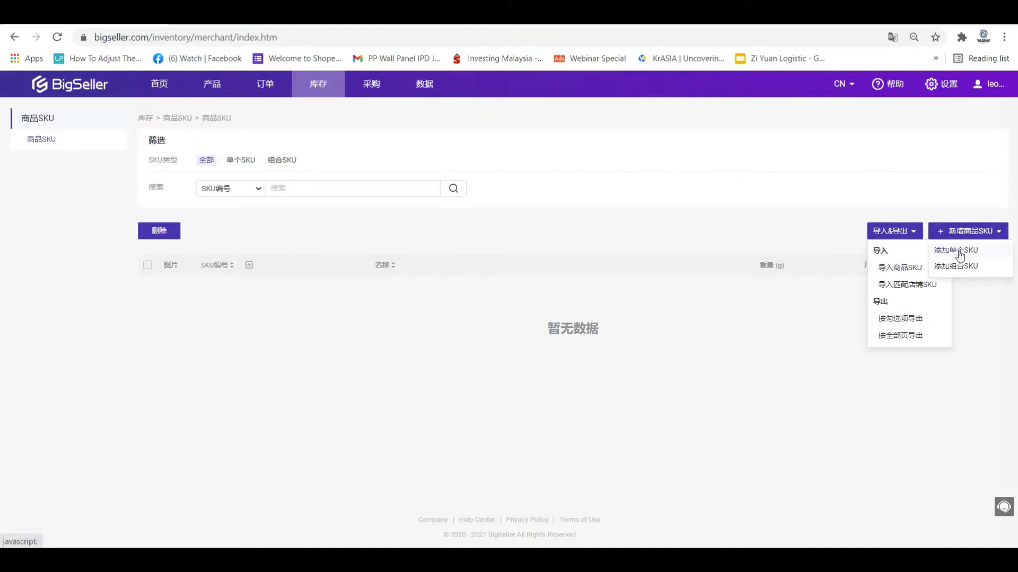
left_click(960, 254)
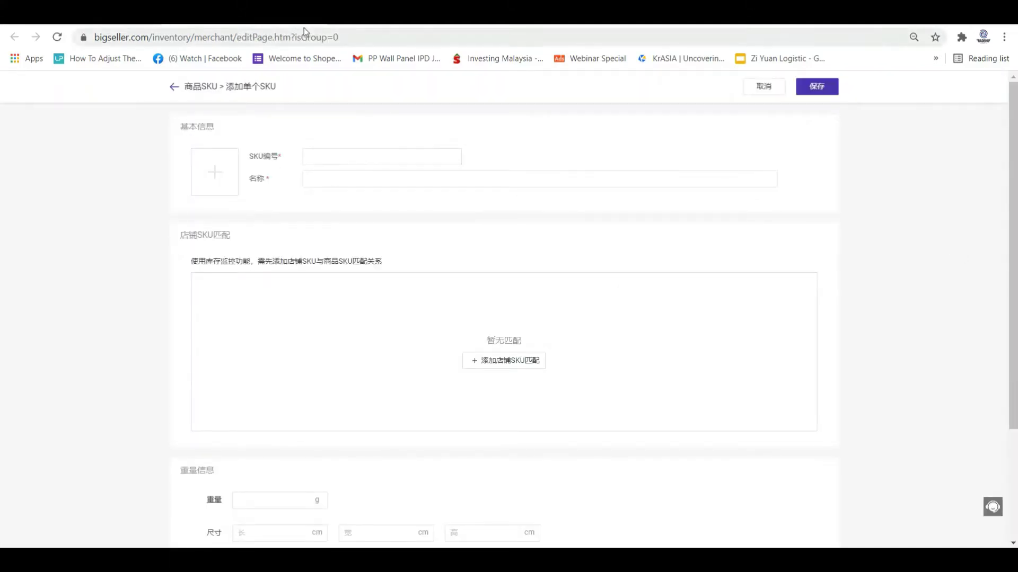
left_click(173, 86)
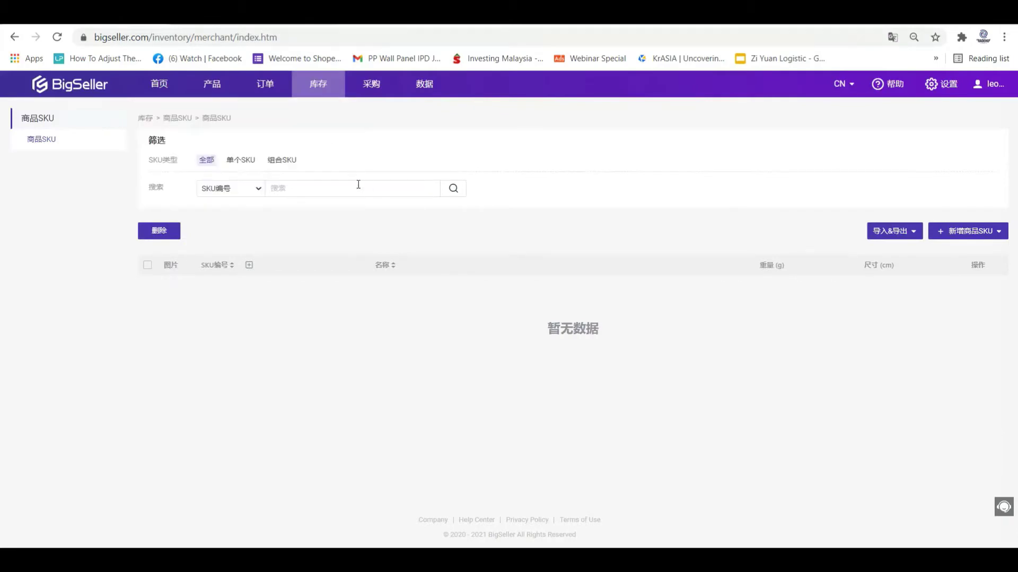
Open the live Shopee listings, filter them to the tradehubstore shop and look through the products.
left_click(231, 156)
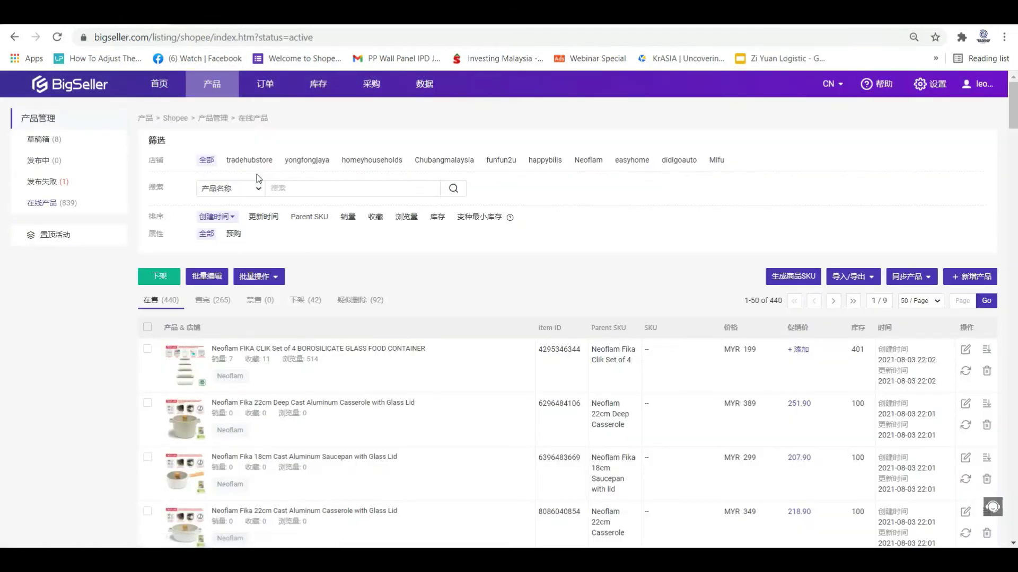
scroll(243, 318, "down", 1)
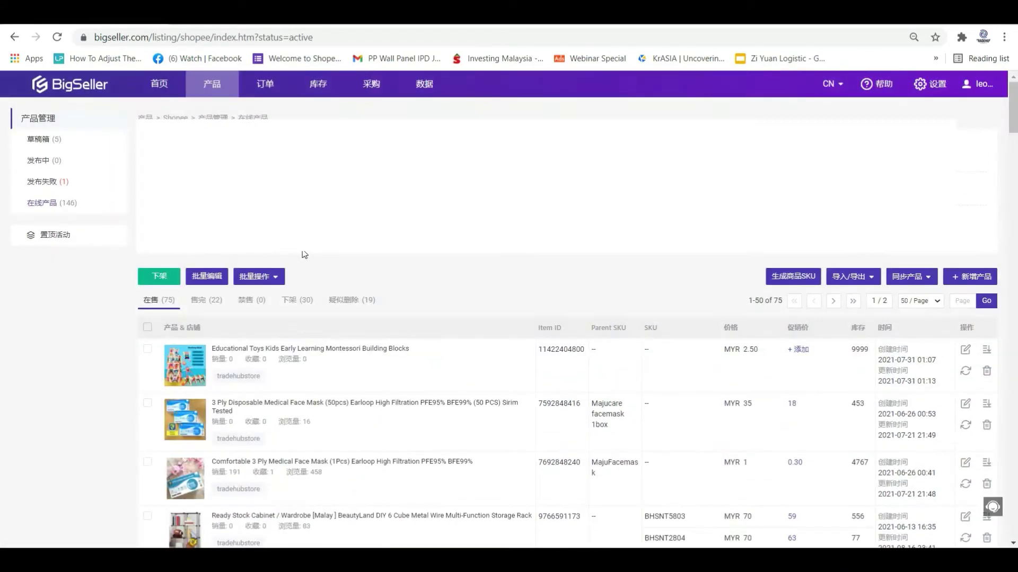
scroll(302, 259, "down", 10)
scroll(299, 268, "down", 3)
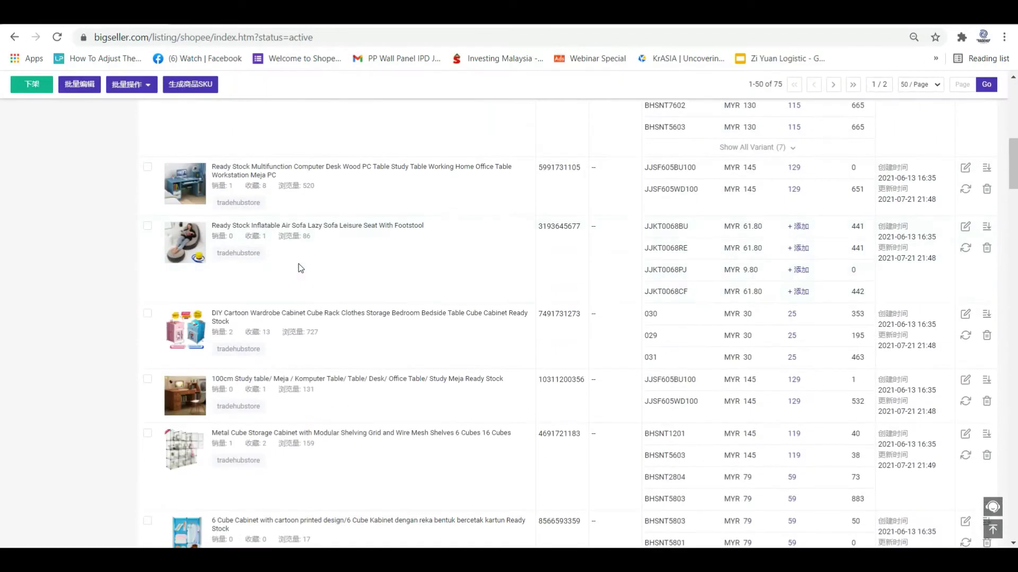
scroll(376, 281, "up", 2)
scroll(637, 284, "up", 8)
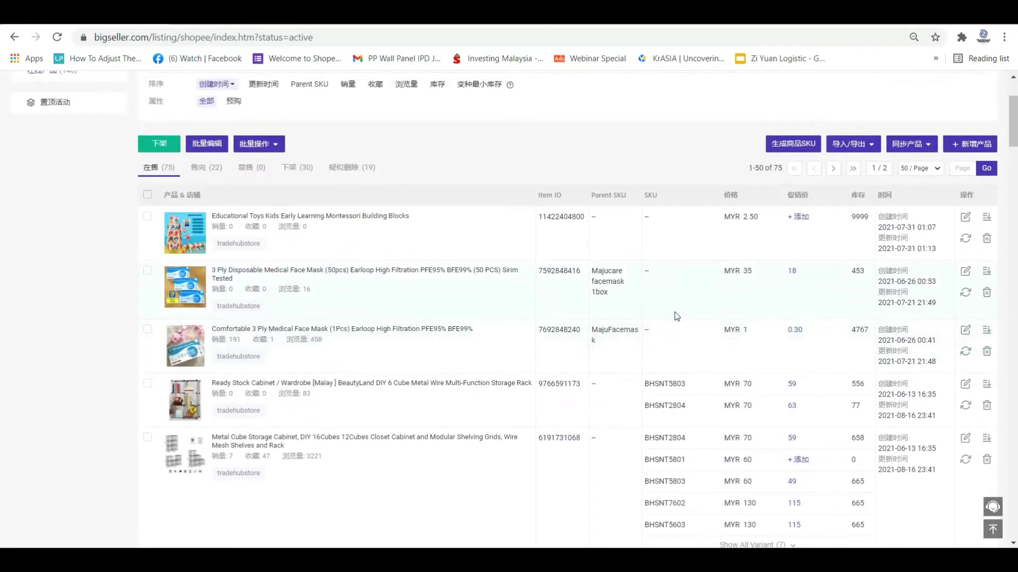
scroll(673, 318, "down", 11)
scroll(707, 306, "up", 11)
scroll(707, 306, "up", 3)
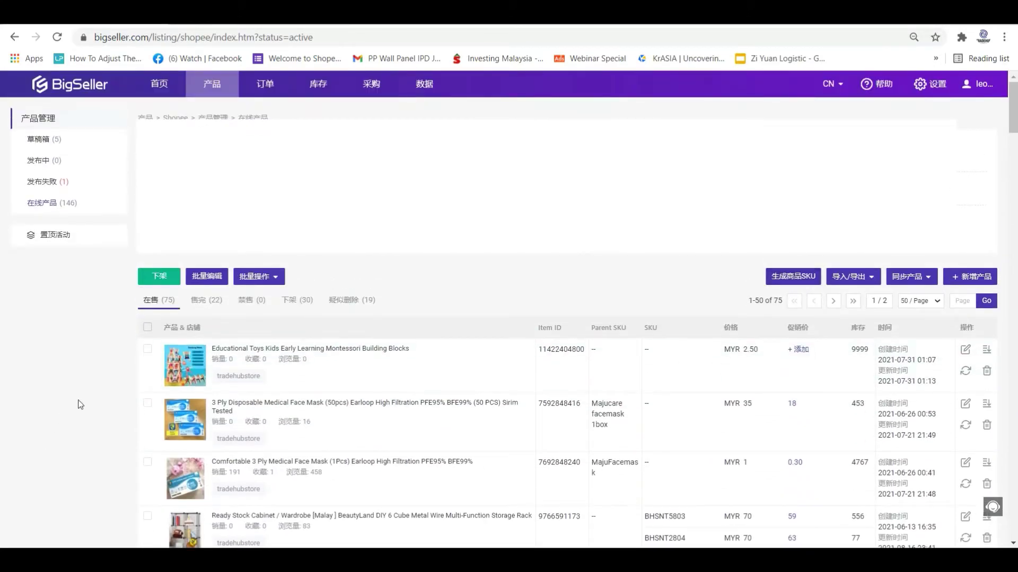
Try selecting the Educational Toys Kids Early Learning Montessori Building Blocks listing.
left_click(147, 349)
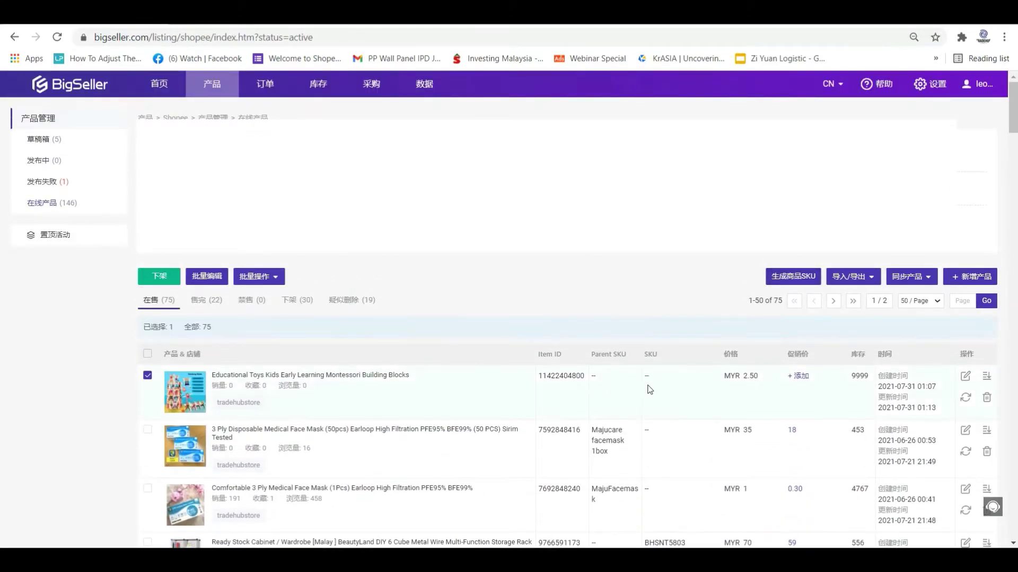
scroll(741, 270, "down", 5)
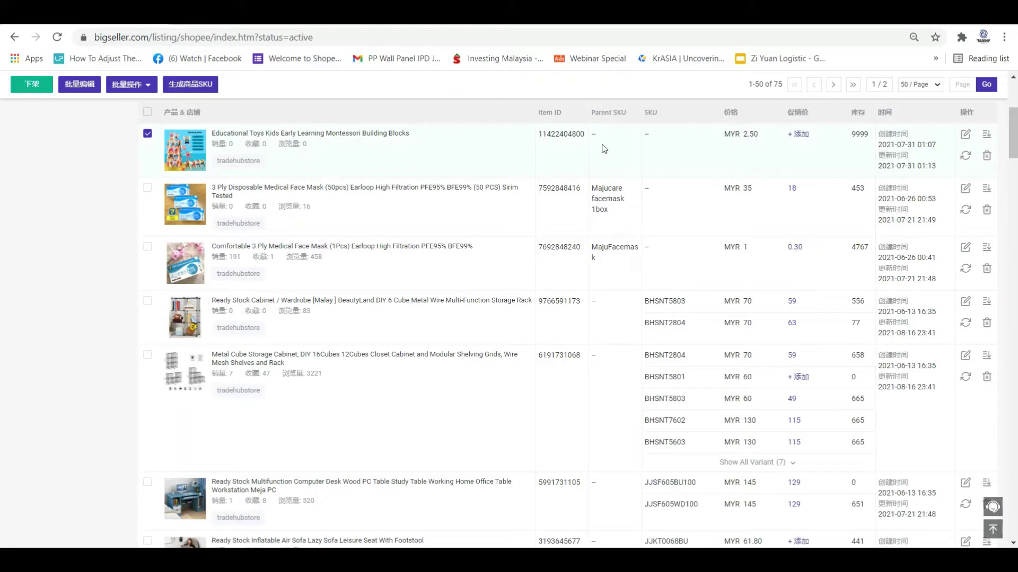
scroll(549, 288, "down", 8)
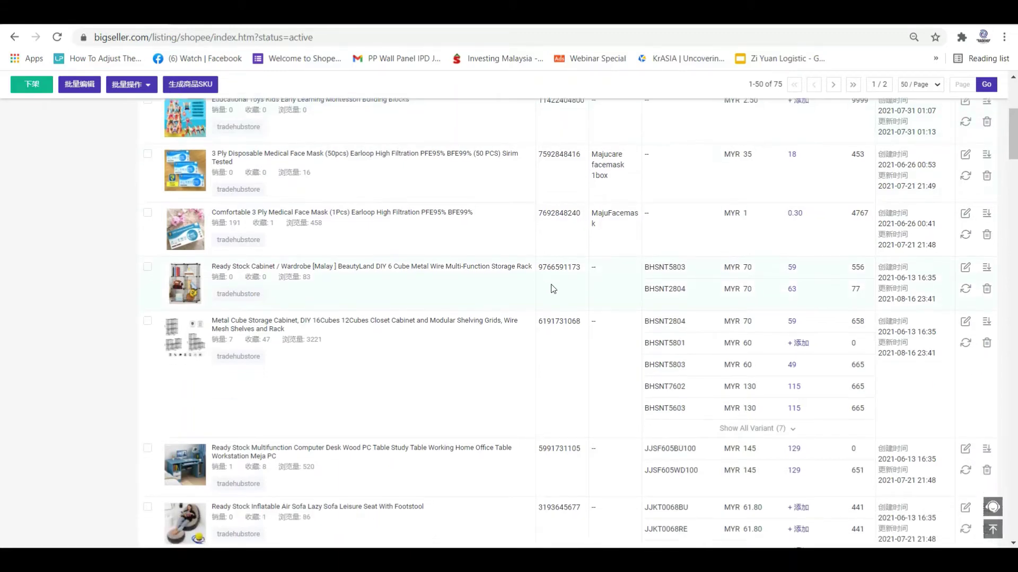
Select the Lazy Sofa XL Size Adjustable Foldable Recliner listing, whose variants have colour SKUs, as the only chosen product.
scroll(554, 293, "down", 11)
scroll(561, 270, "up", 4)
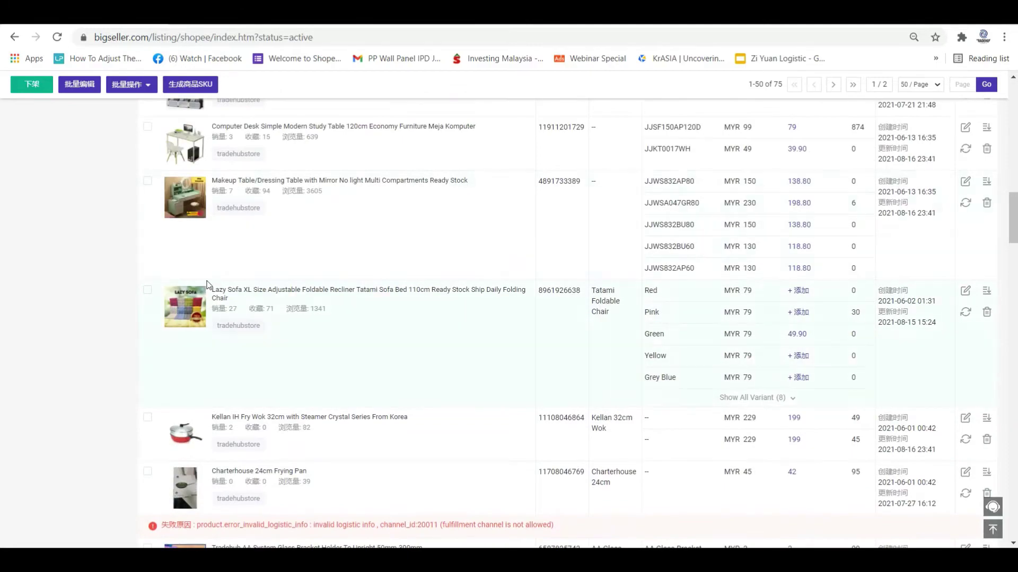
left_click(147, 290)
scroll(698, 355, "up", 2)
scroll(698, 355, "up", 4)
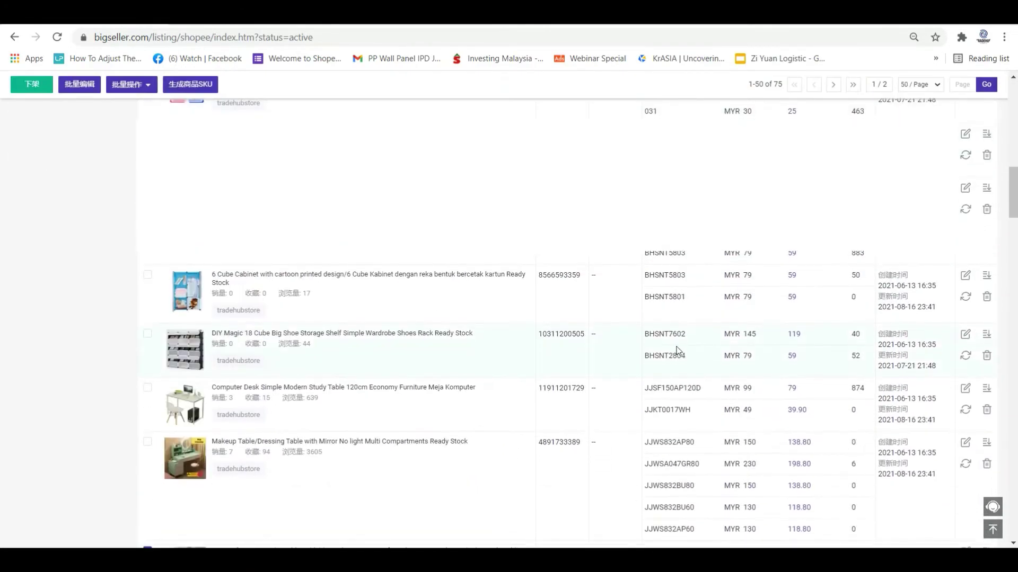
scroll(603, 316, "down", 5)
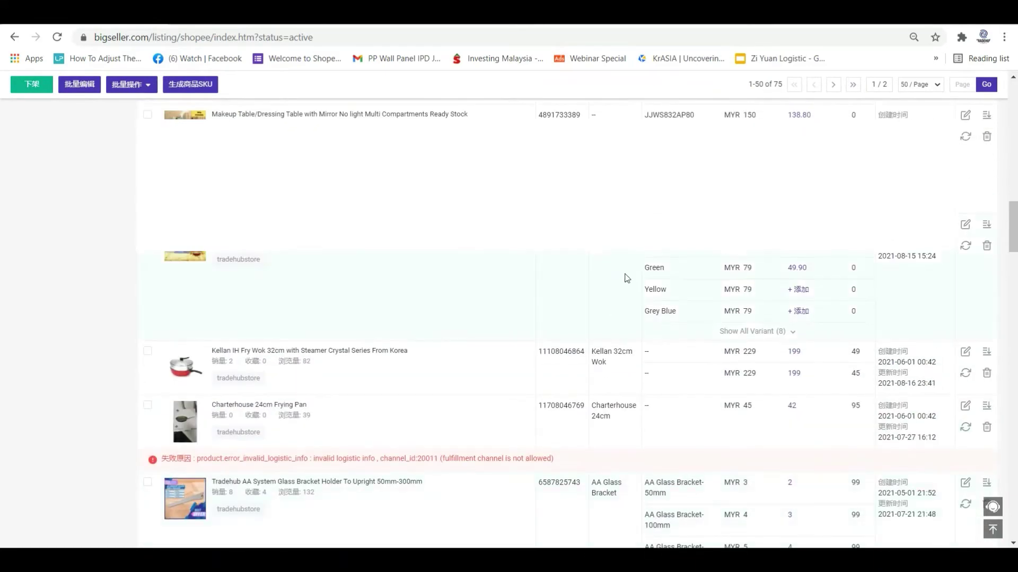
scroll(713, 254, "up", 10)
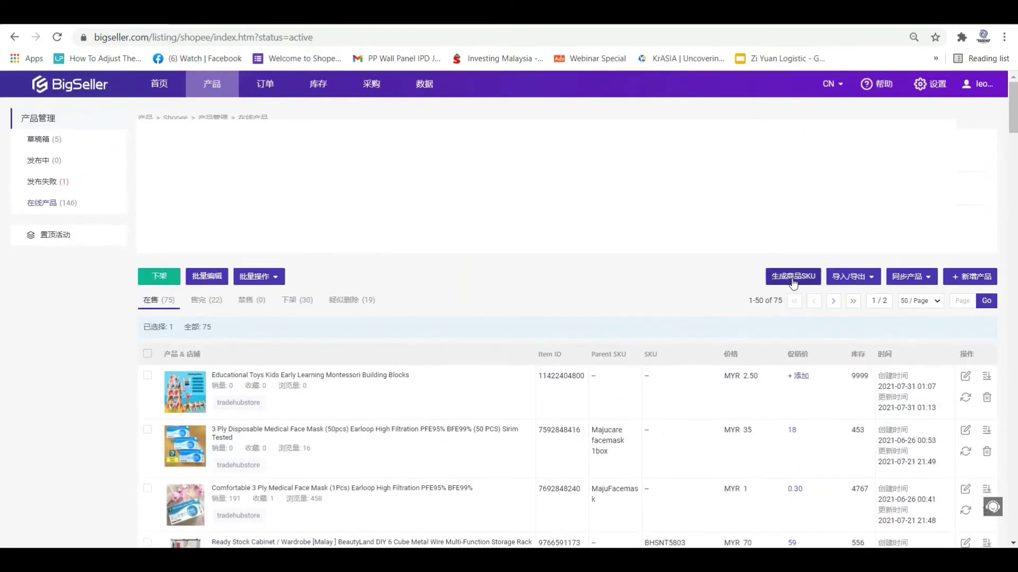
Generate merchant SKUs from all the selected Lazy Sofa listing's variants after reviewing them, and open the merchant SKU list.
left_click(794, 277)
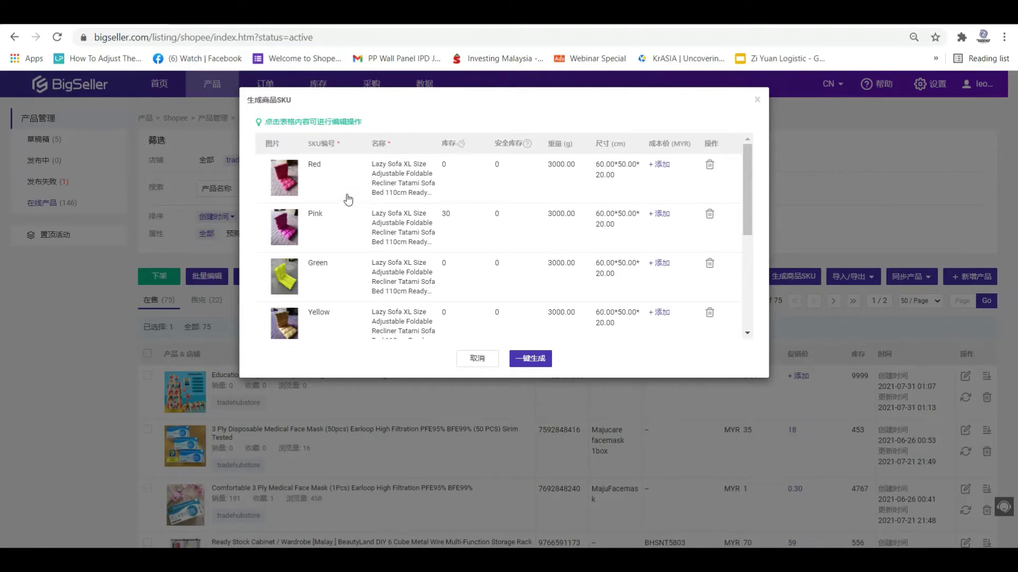
scroll(333, 197, "down", 3)
scroll(332, 196, "down", 1)
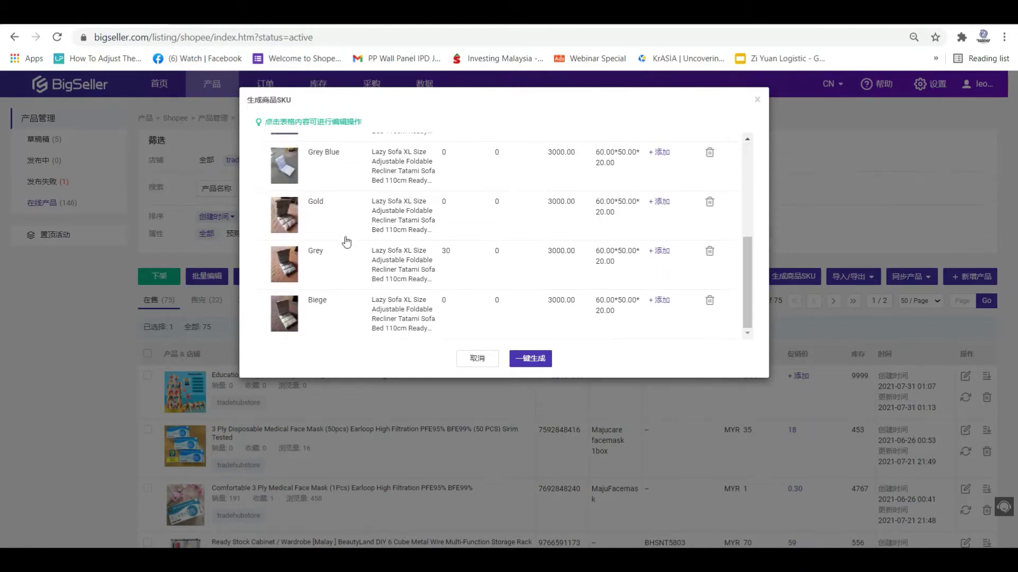
scroll(344, 265, "up", 5)
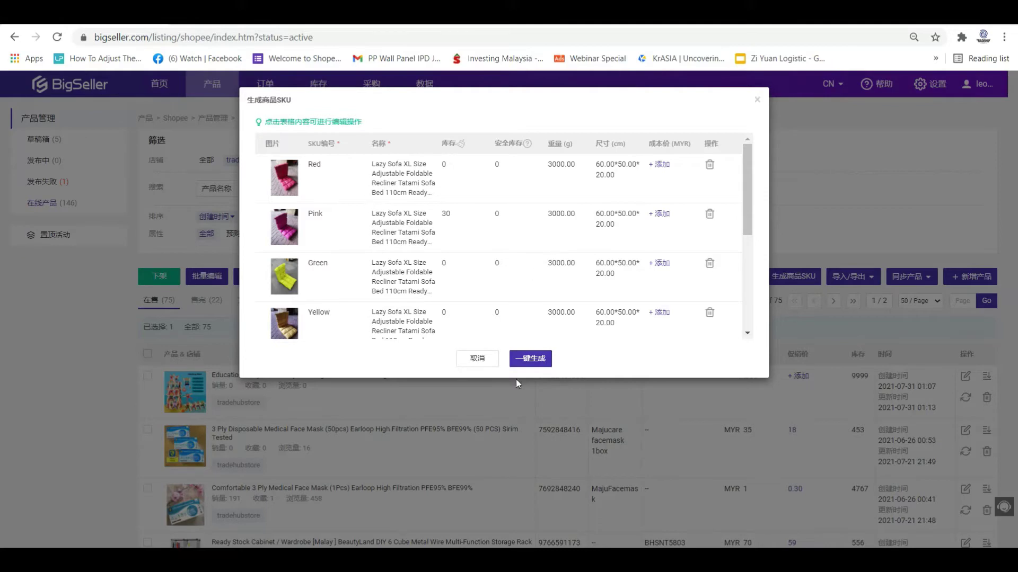
left_click(530, 366)
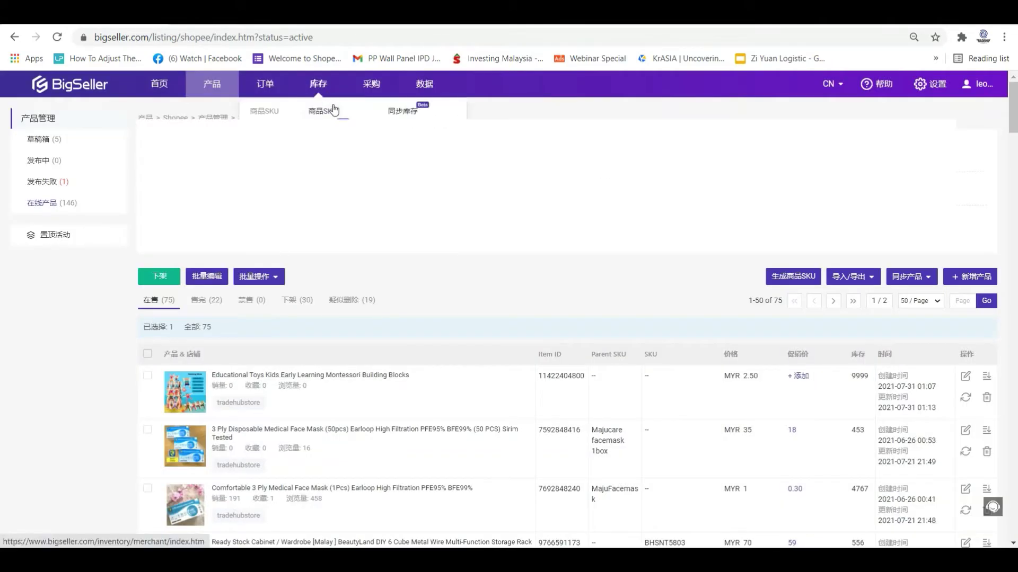
left_click(334, 112)
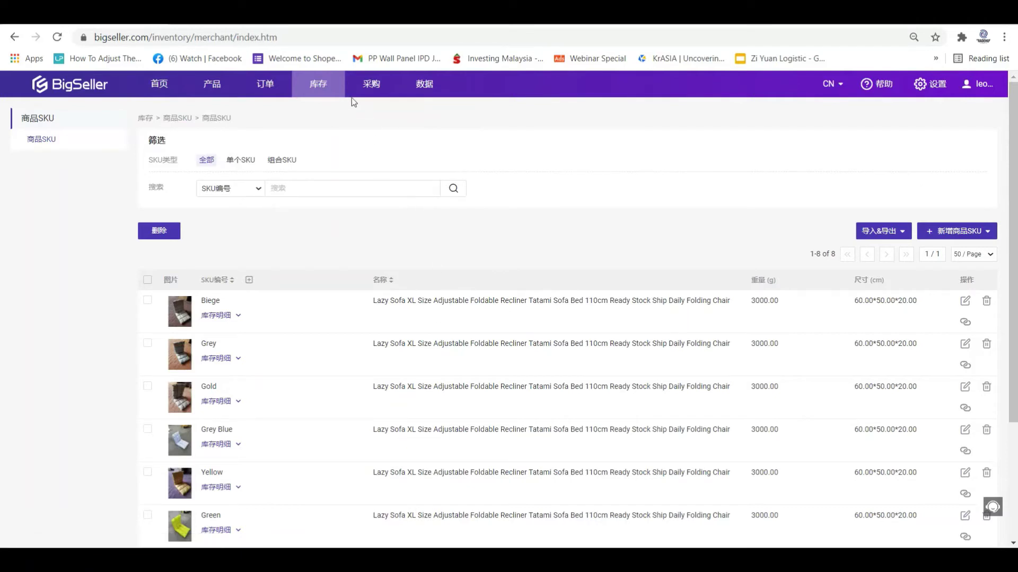
Open the warehouse list, view the details of Tradehub Warehouse and close them without changes.
mouse_move(331, 97)
left_click(334, 190)
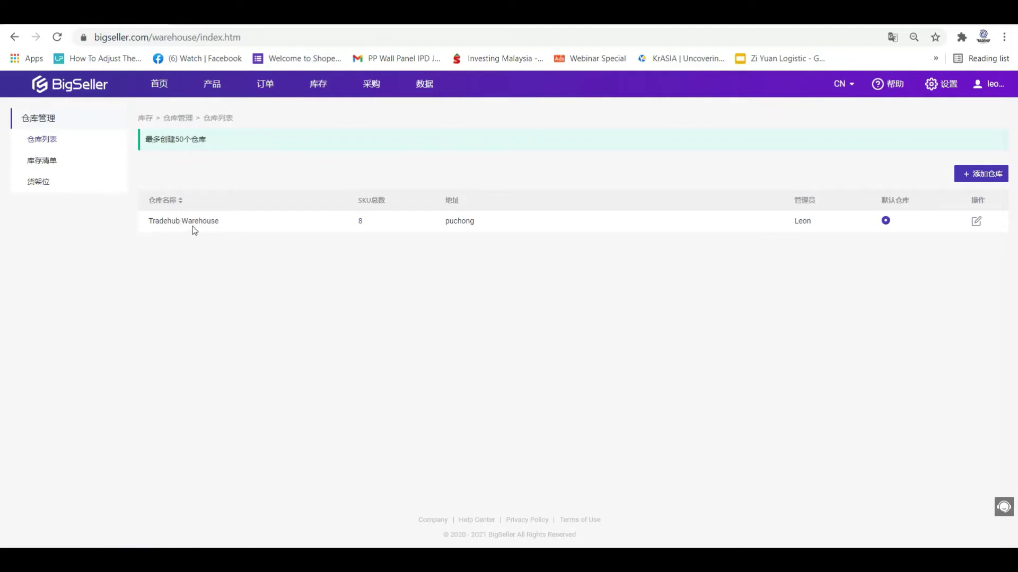
left_click(976, 221)
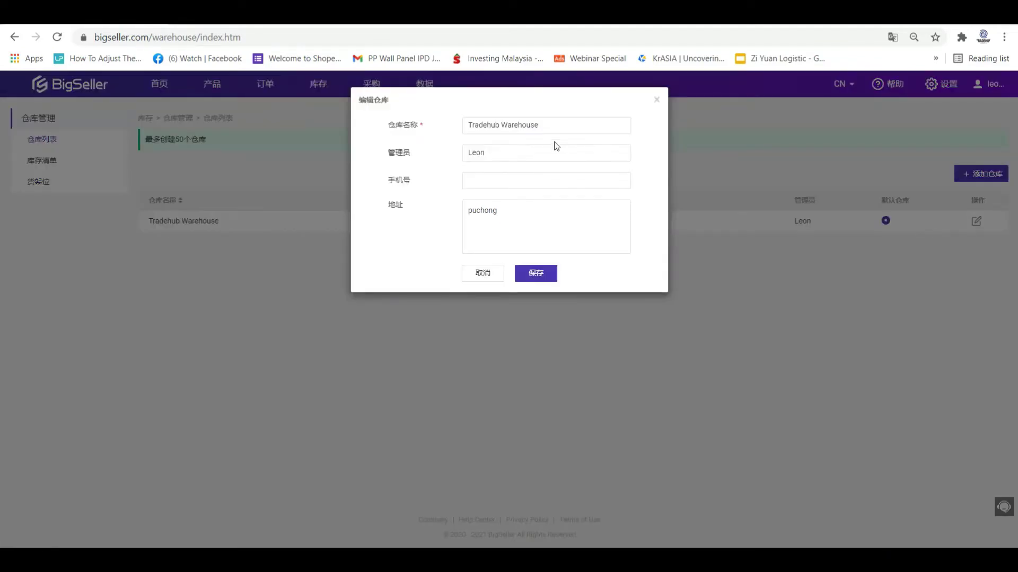
left_click(657, 100)
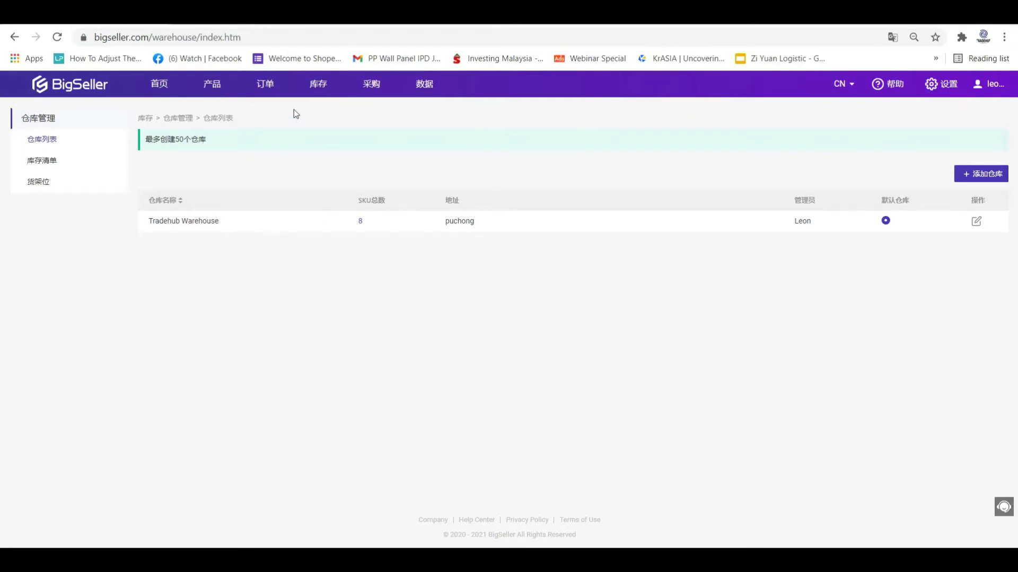
Return to the merchant SKU list and expand the stock details (库存明细) of the Pink SKU.
mouse_move(299, 92)
left_click(322, 111)
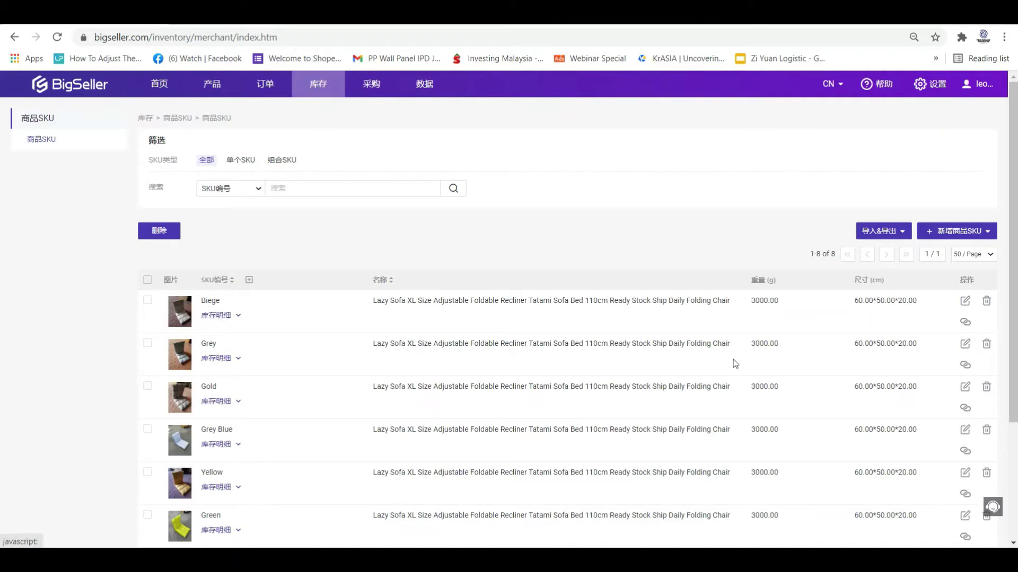
scroll(739, 326, "down", 1)
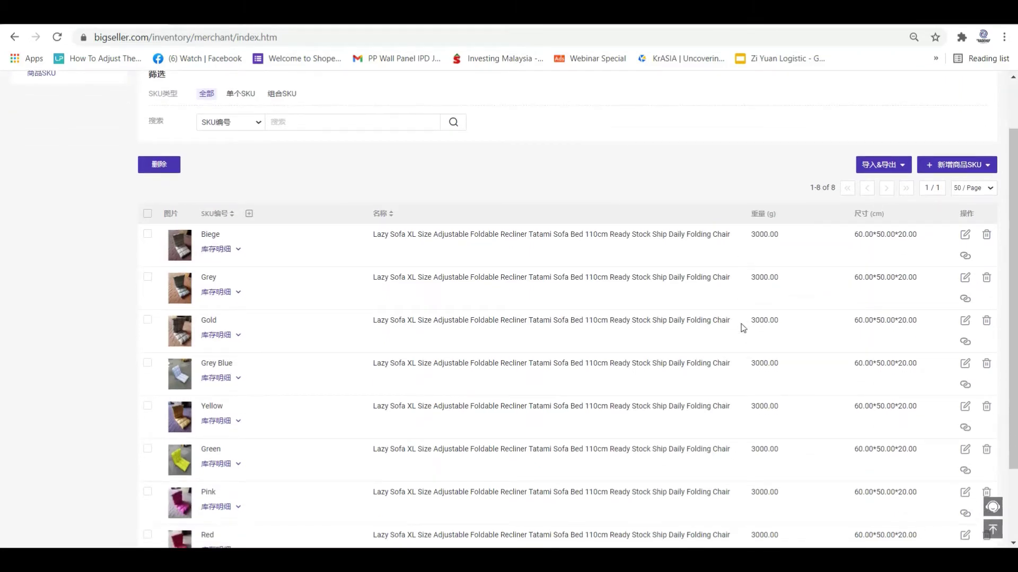
scroll(689, 376, "down", 2)
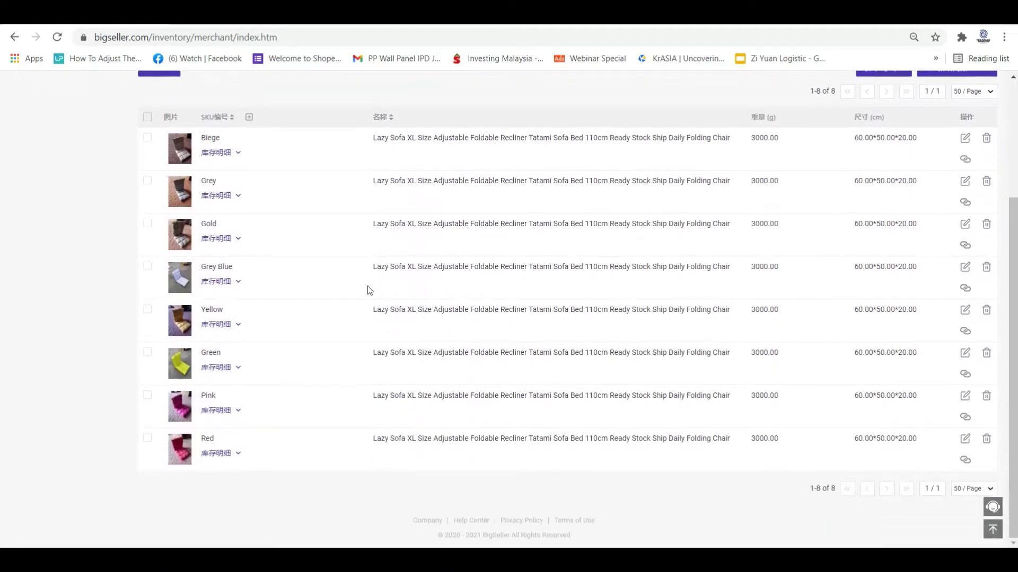
left_click(221, 412)
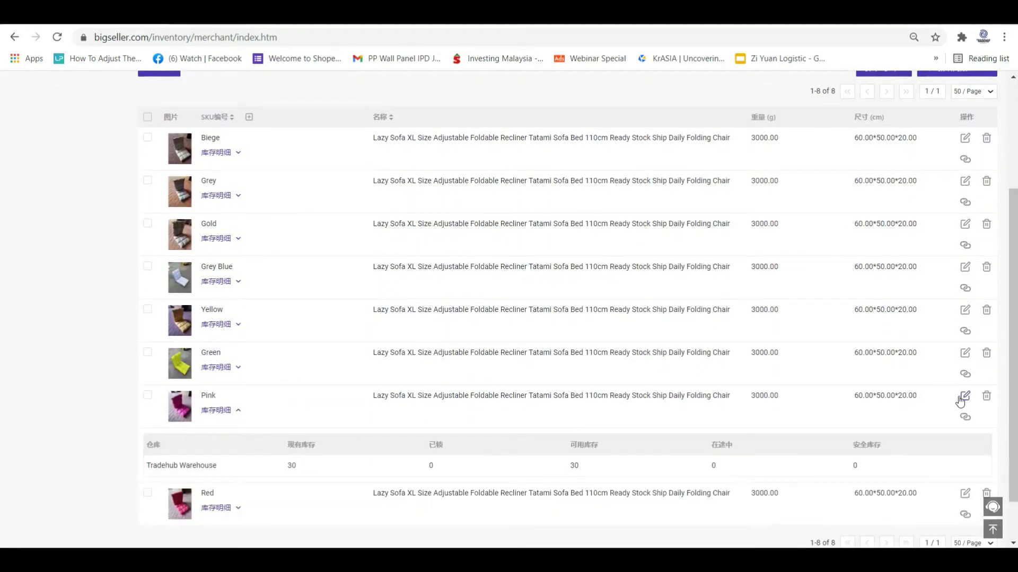
Match the Pink merchant SKU with the Lazy Sofa's Purple Pink store SKU from the tradehub store as well.
left_click(965, 418)
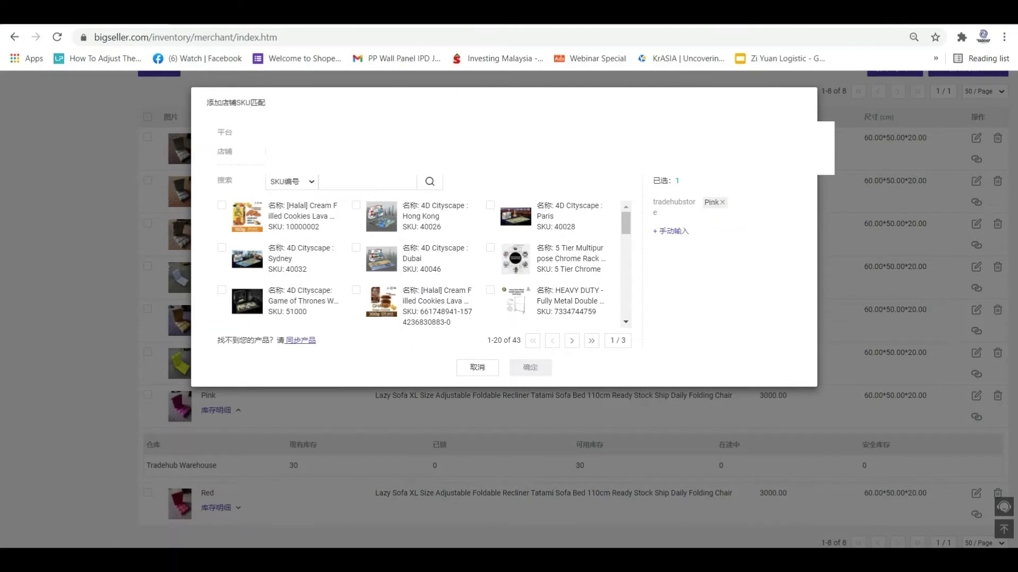
scroll(487, 250, "down", 10)
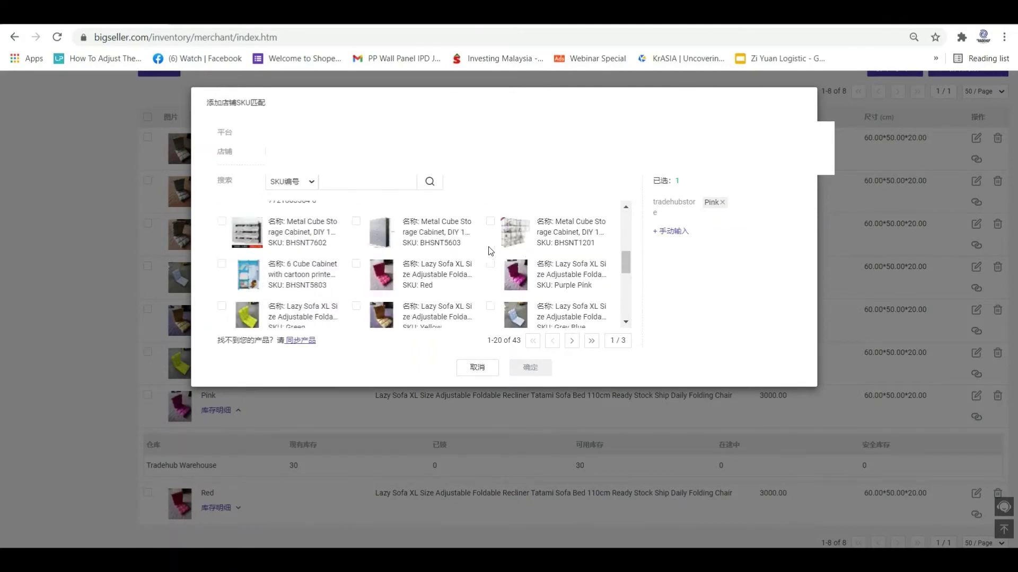
scroll(479, 263, "up", 2)
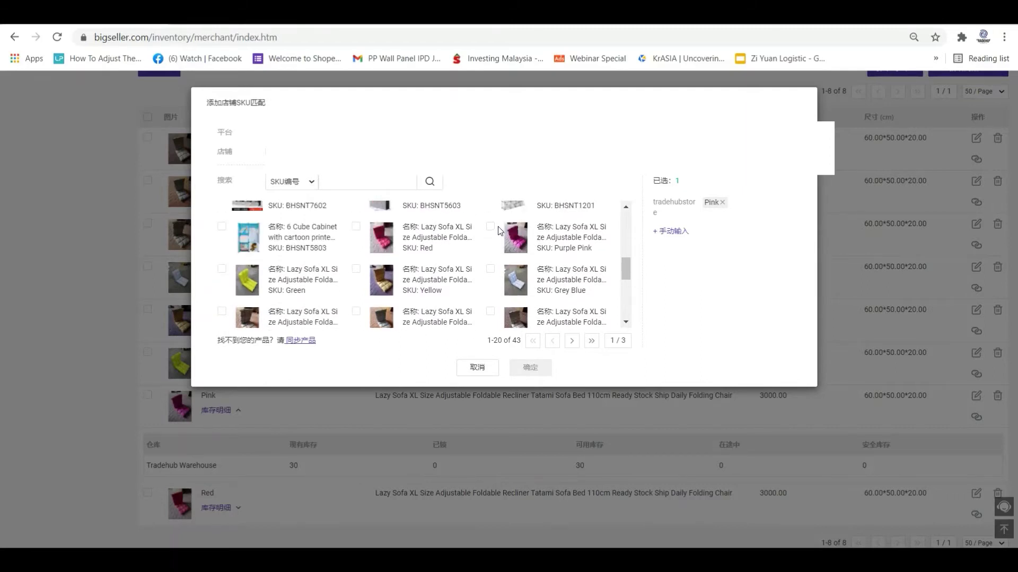
left_click(491, 227)
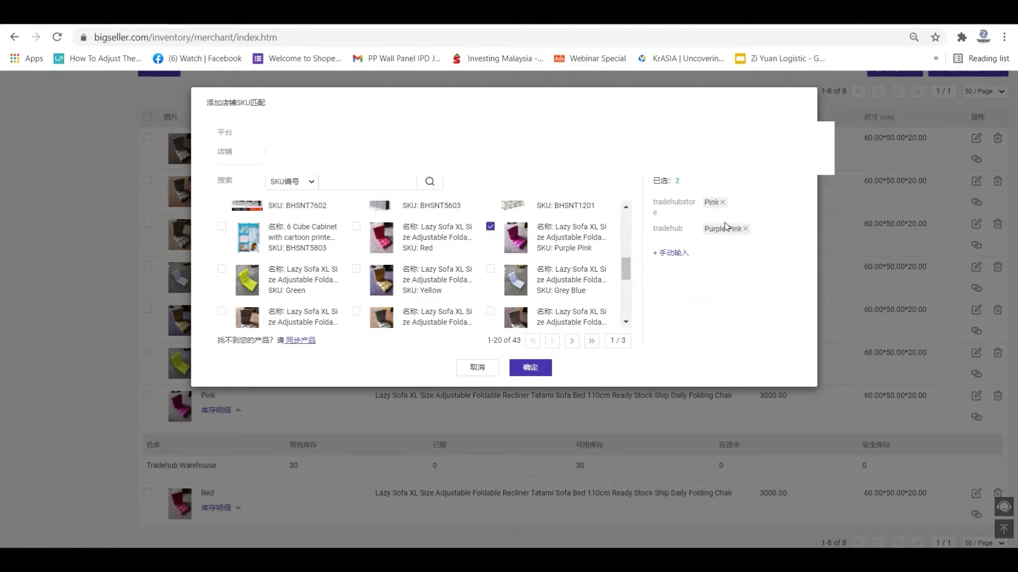
left_click(538, 374)
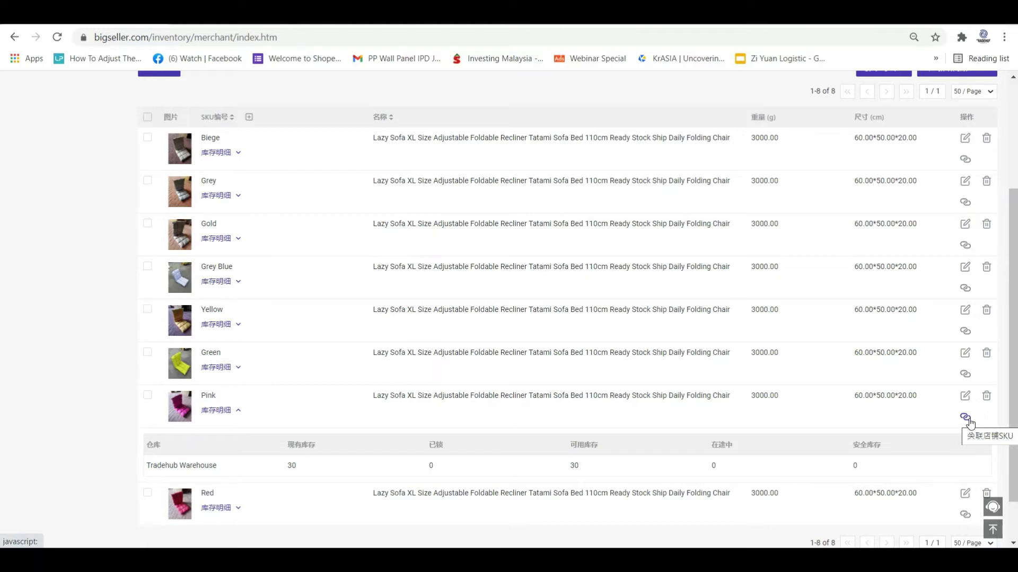
Open inventory synchronisation (同步库存) and start a new sync rule named Rule 1.
scroll(969, 421, "up", 4)
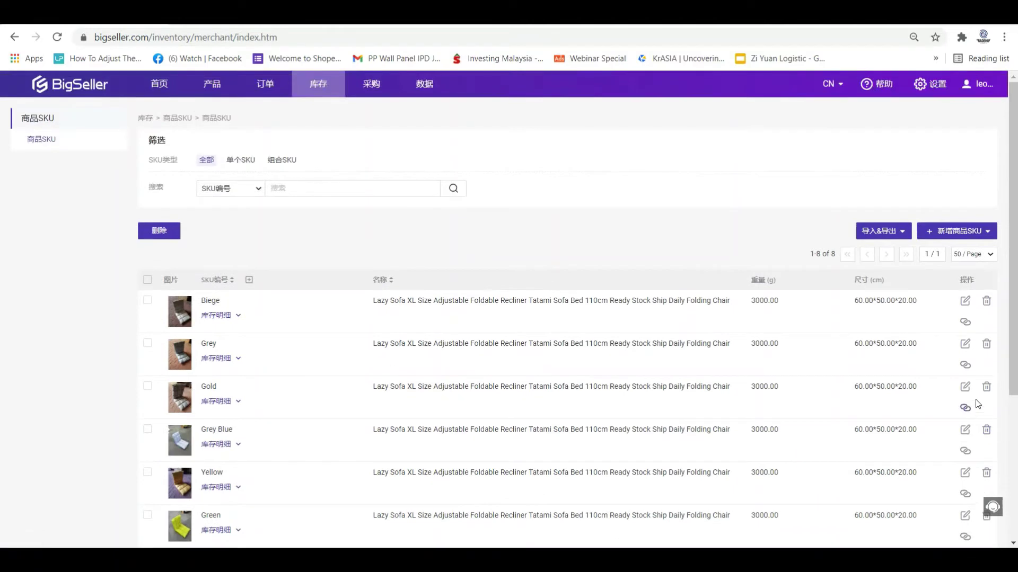
left_click(884, 231)
mouse_move(318, 84)
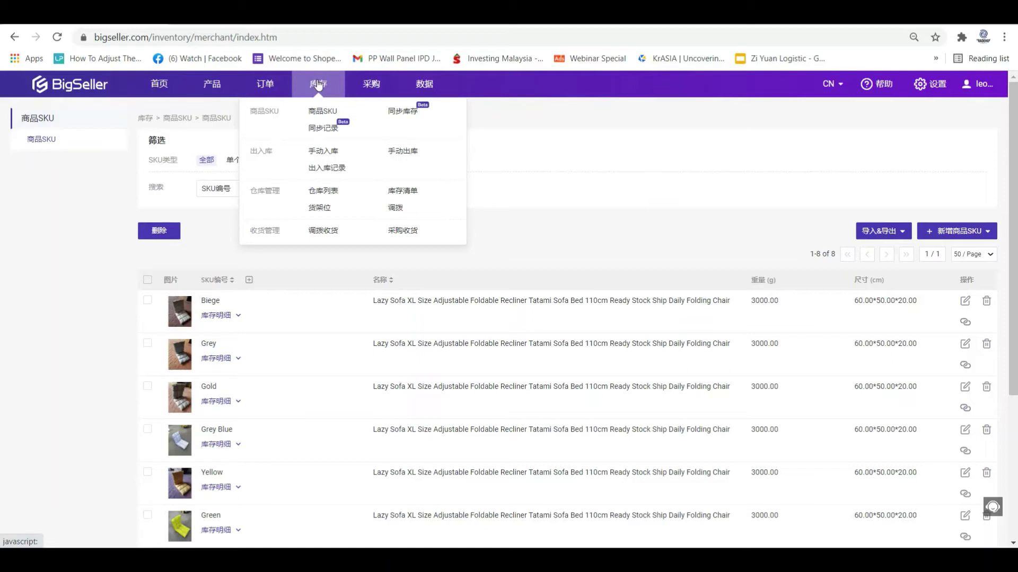
left_click(412, 119)
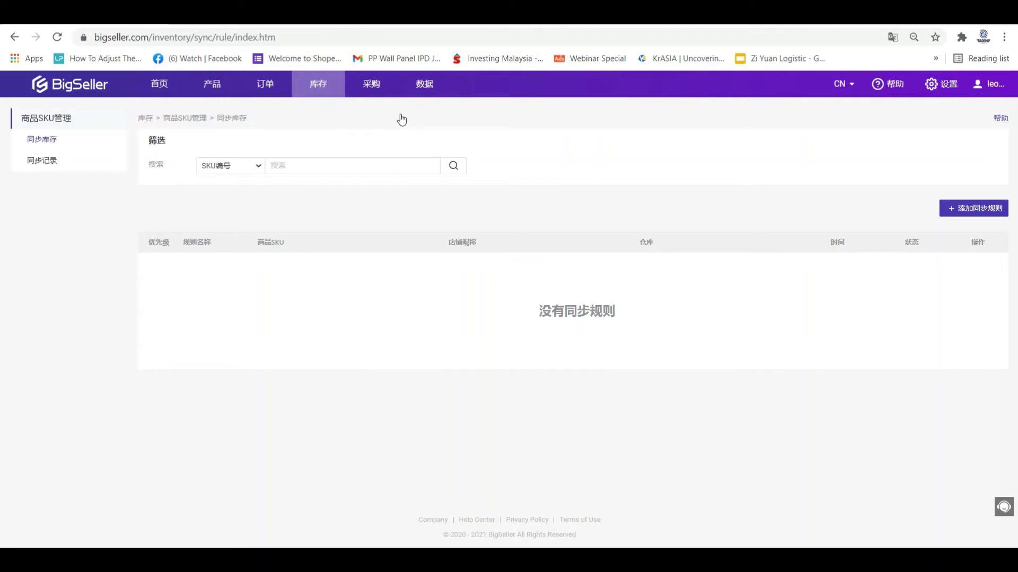
left_click(967, 215)
left_click(354, 161)
type("Rule 1")
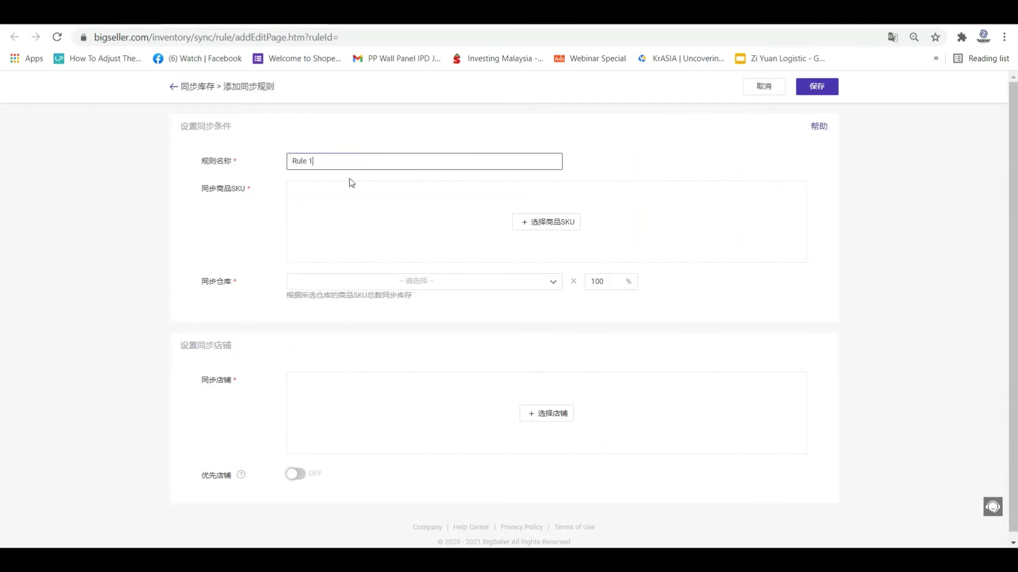
Add all the Lazy Sofa merchant SKUs, from Biege to Red, to the sync rule.
left_click(566, 222)
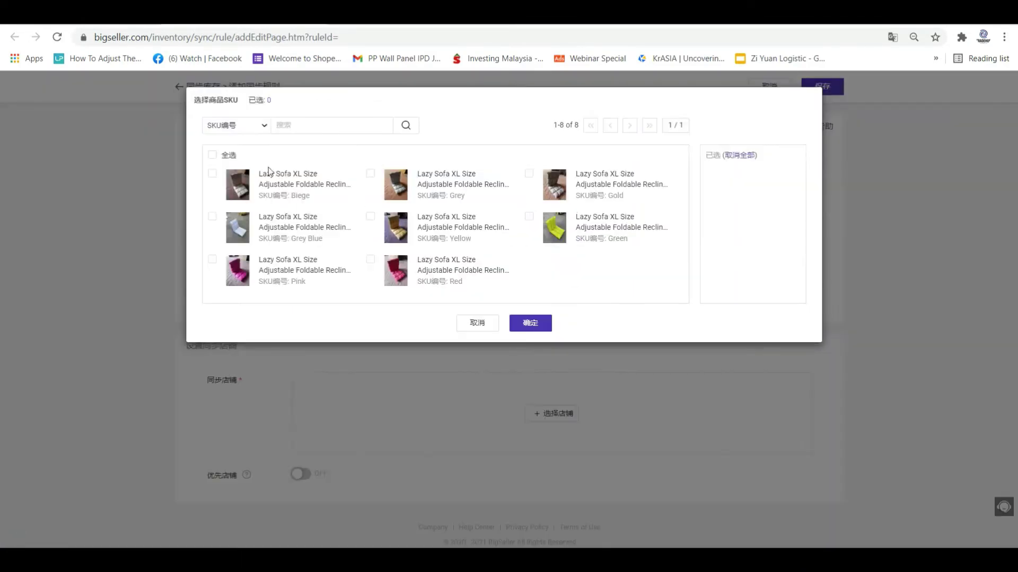
left_click(213, 156)
left_click(539, 323)
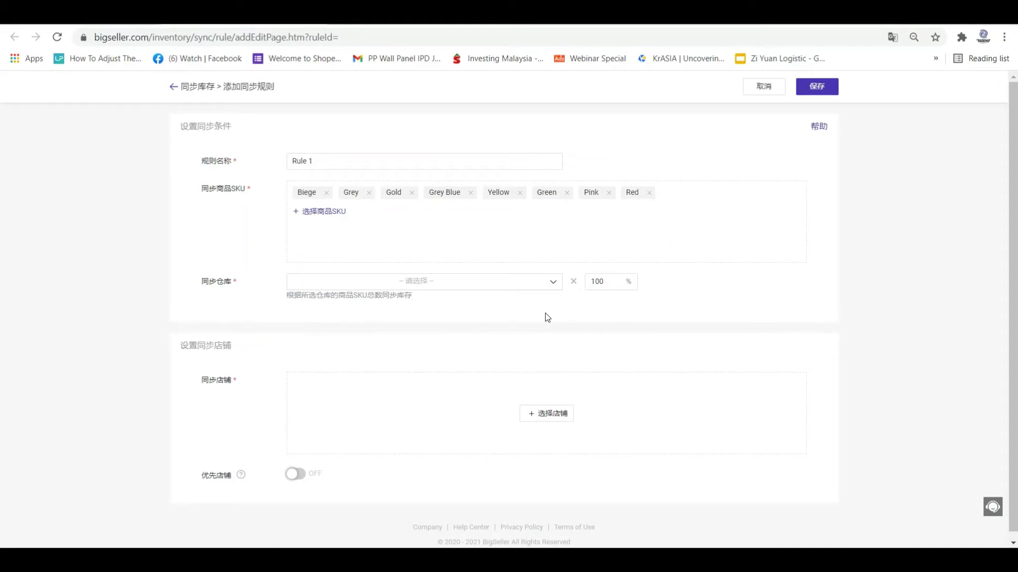
Set Tradehub Warehouse as the rule's sync warehouse and choose tradehubstore and tradehub as the stores to synchronise.
left_click(419, 281)
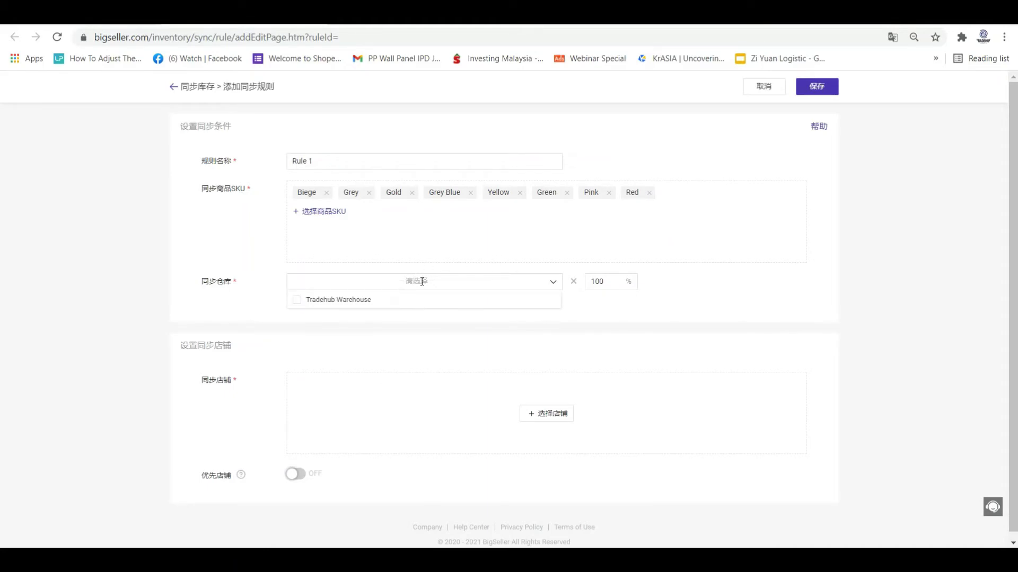
left_click(339, 310)
left_click(705, 327)
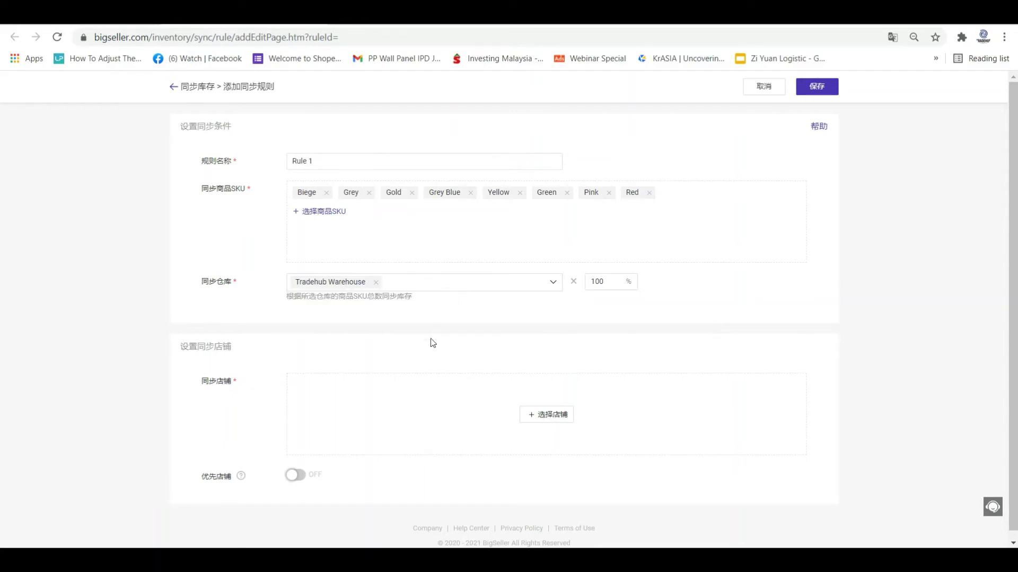
left_click(548, 413)
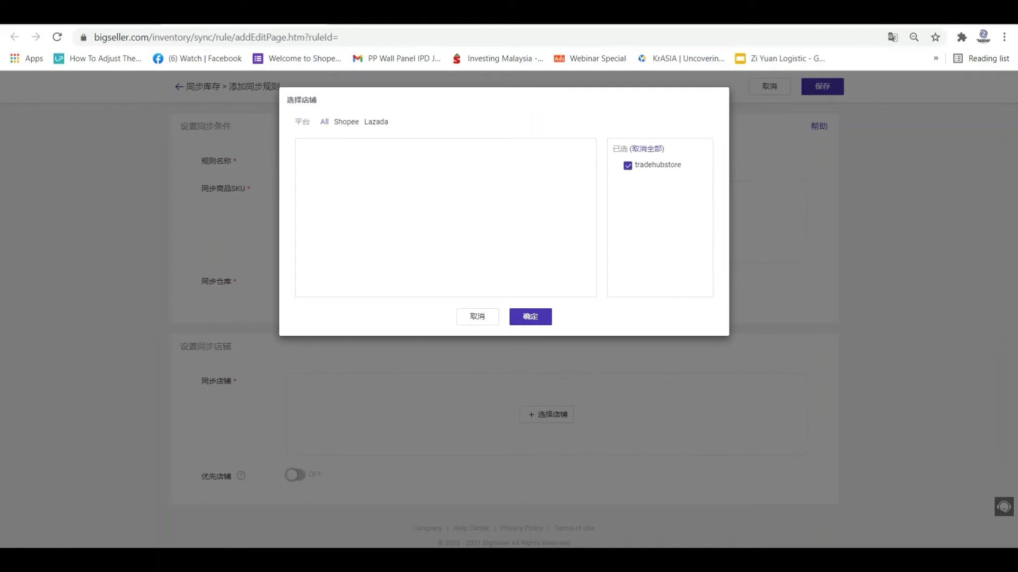
left_click(530, 318)
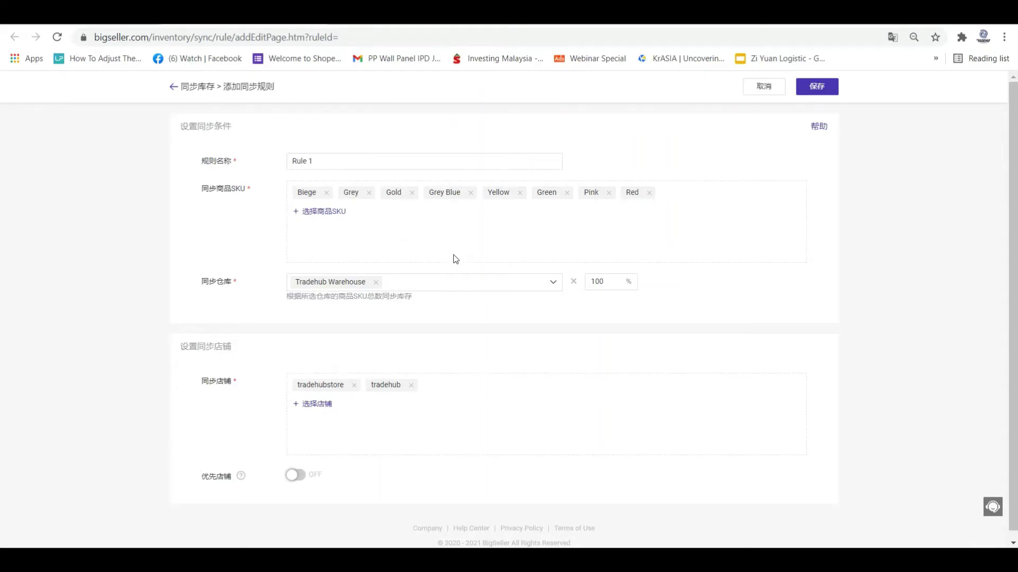
Enable the priority store (优先店铺) option with tradehubstore and a stock threshold of 5, and save the rule.
scroll(449, 251, "down", 1)
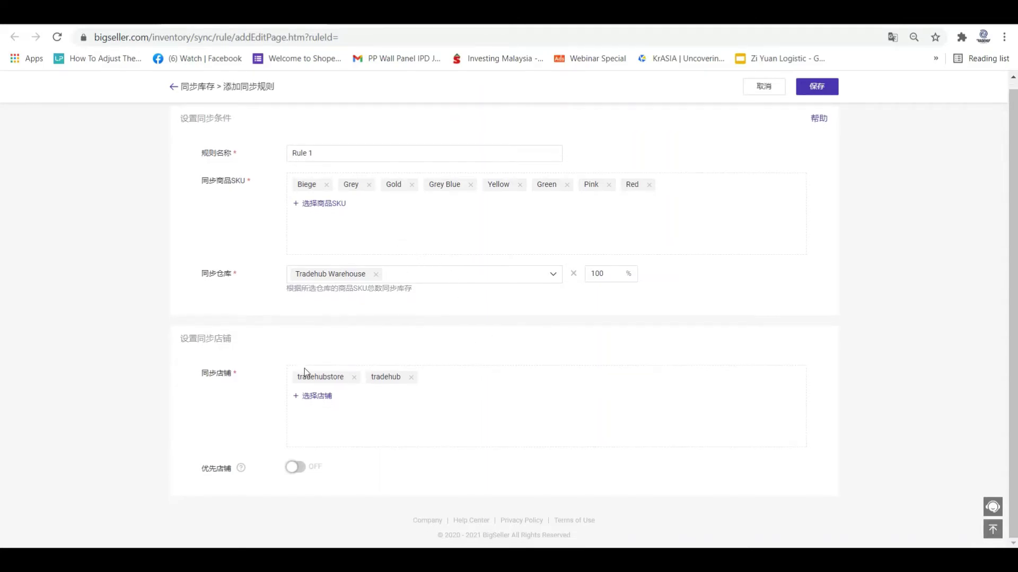
left_click(303, 472)
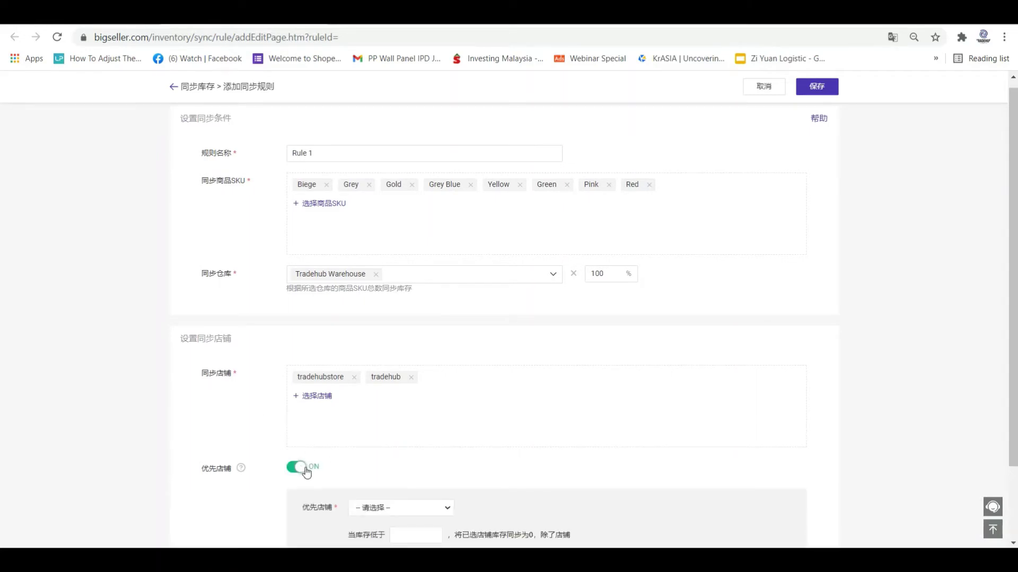
scroll(284, 357, "down", 2)
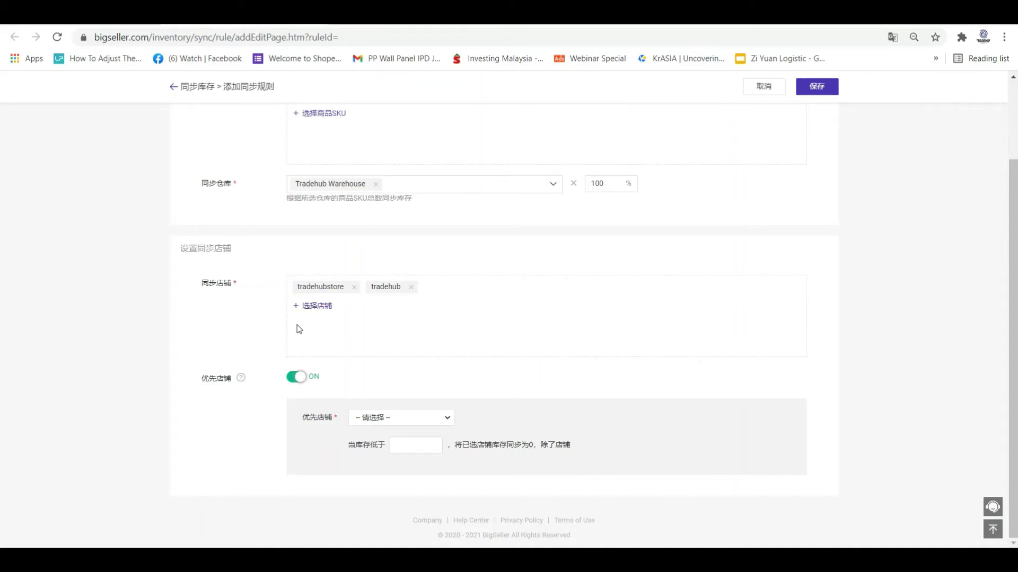
left_click(412, 416)
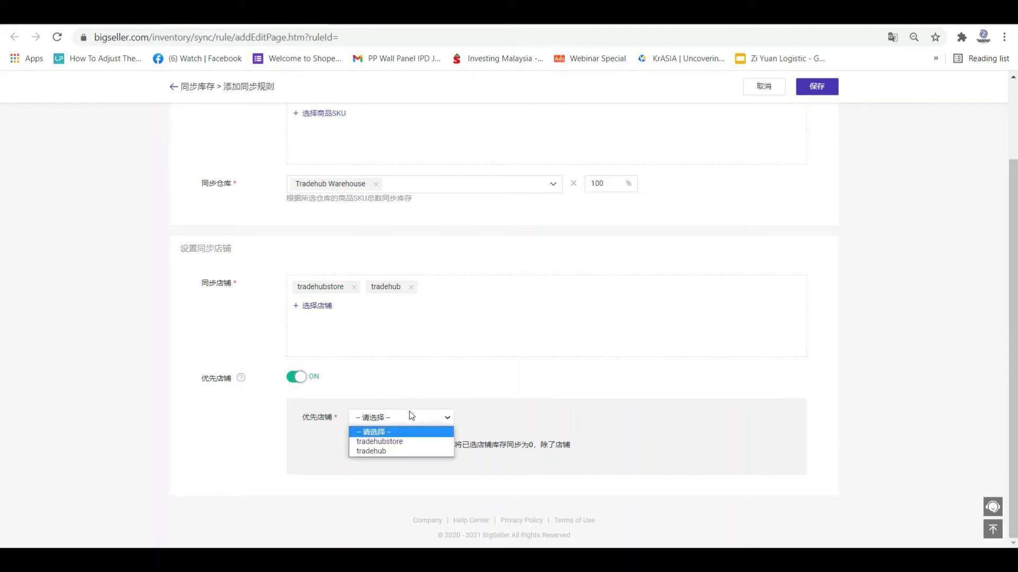
left_click(407, 442)
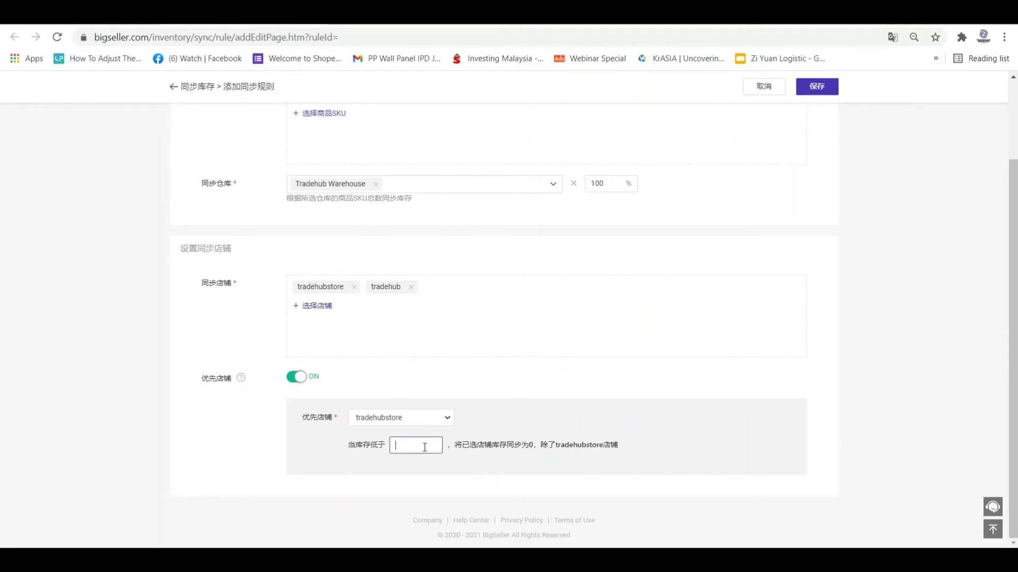
type("5")
left_click(811, 87)
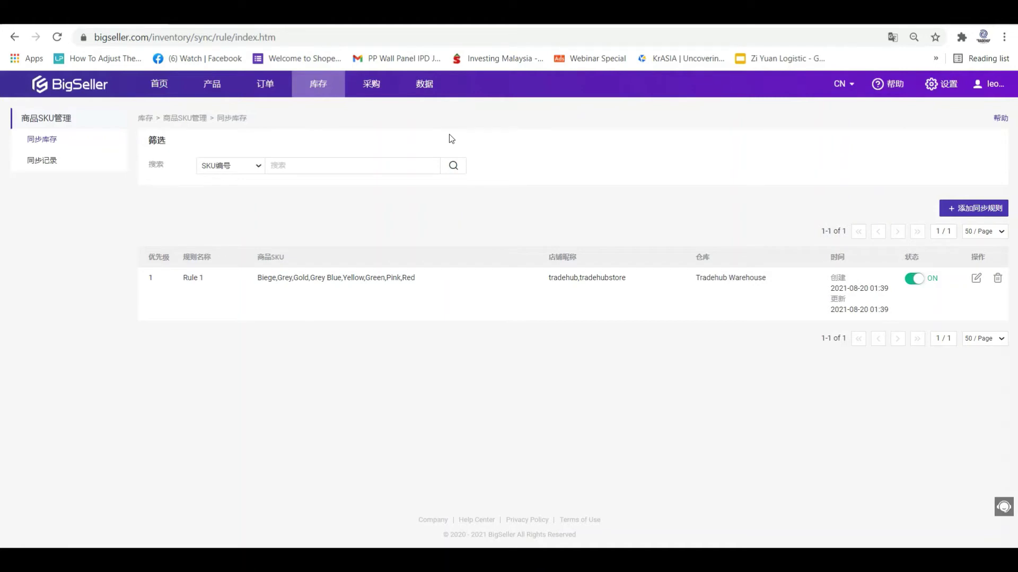
Open the inventory settings (库存设置) to examine the inventory function and automatic merchant SKU creation options.
mouse_move(306, 95)
left_click(933, 85)
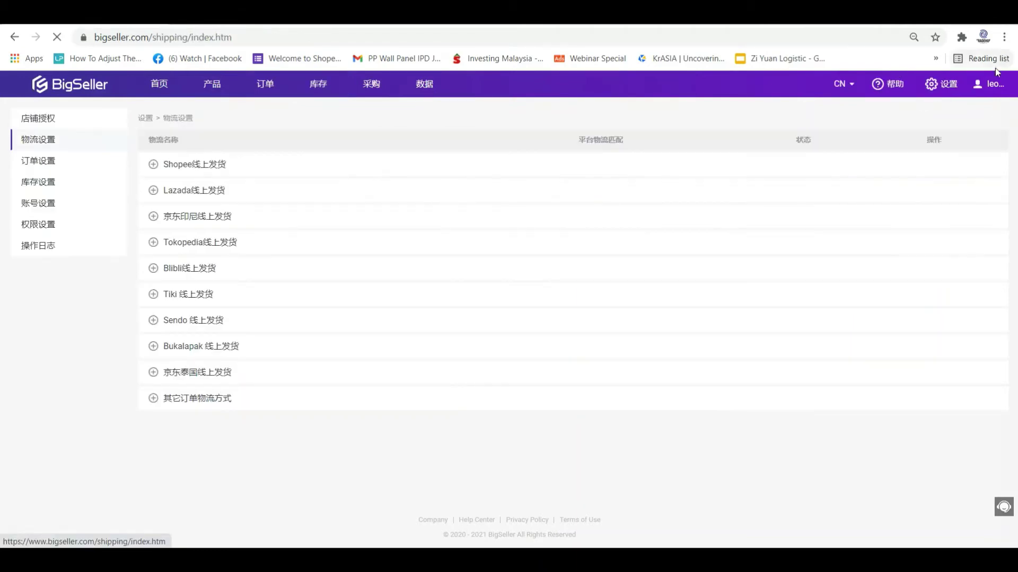
mouse_move(990, 84)
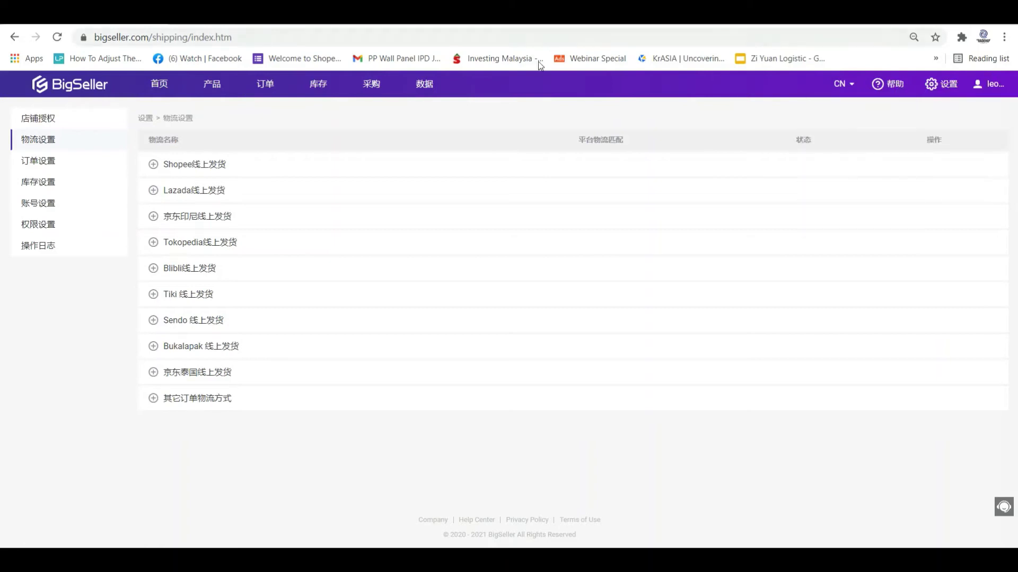
mouse_move(333, 81)
left_click(43, 184)
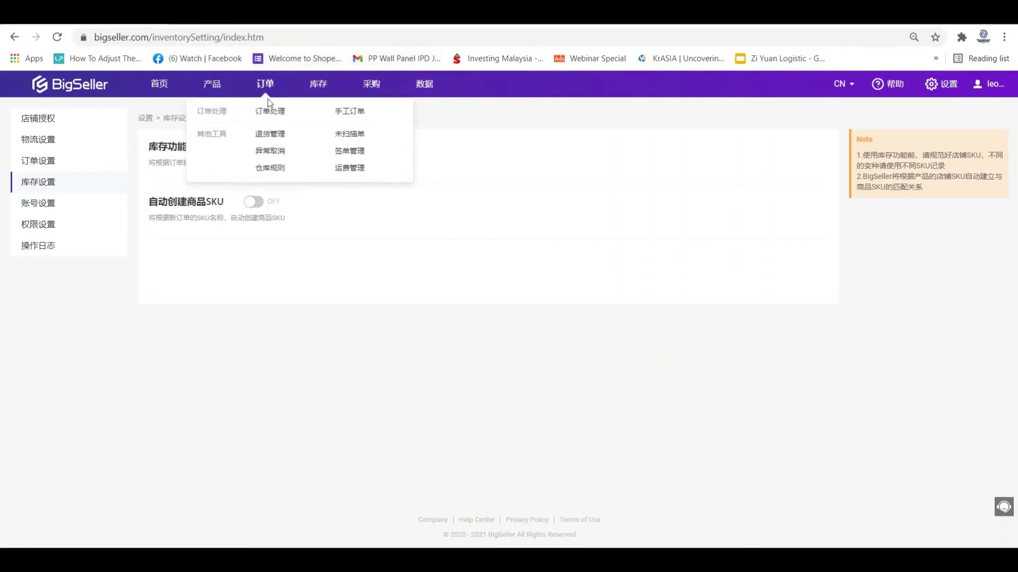
Open order processing and look through the orders awaiting processing (待处理) and awaiting printing (待打单).
left_click(280, 115)
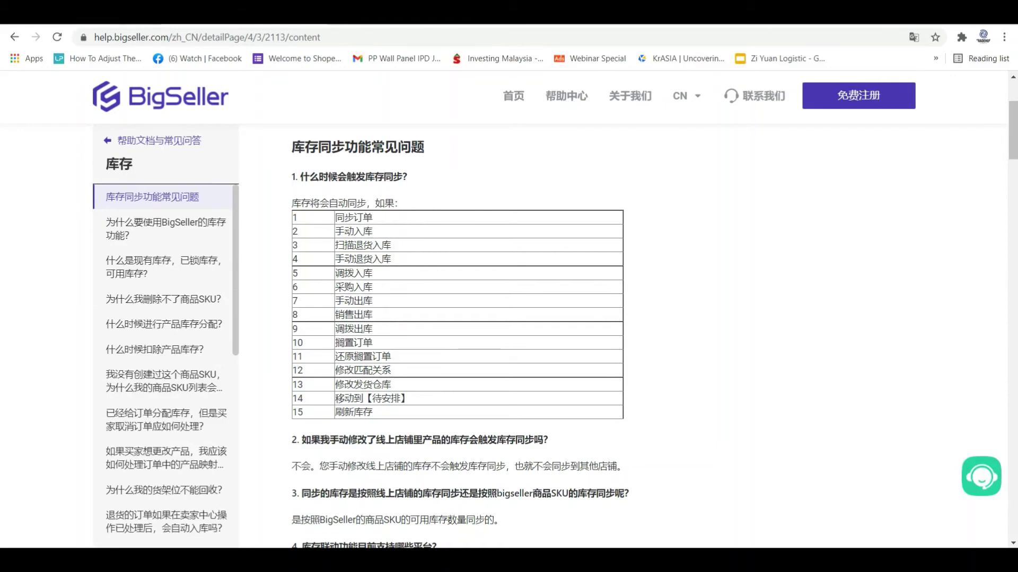
left_click(53, 12)
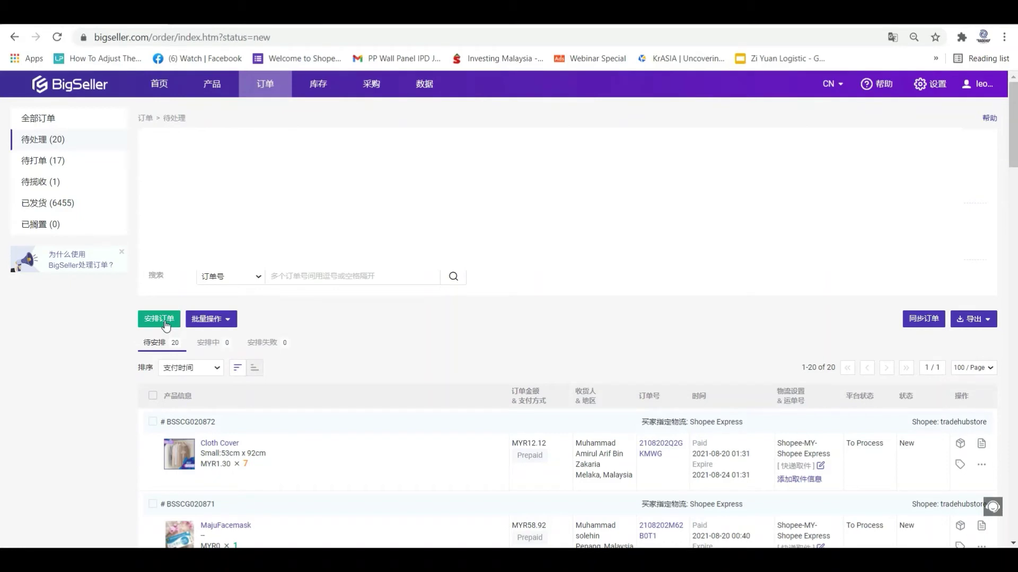
left_click(72, 160)
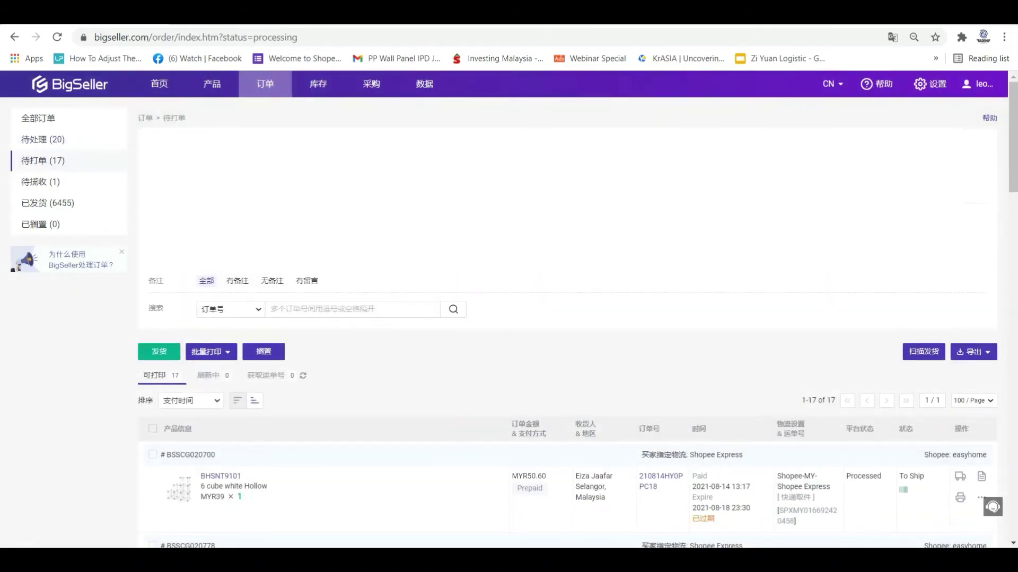
left_click(49, 144)
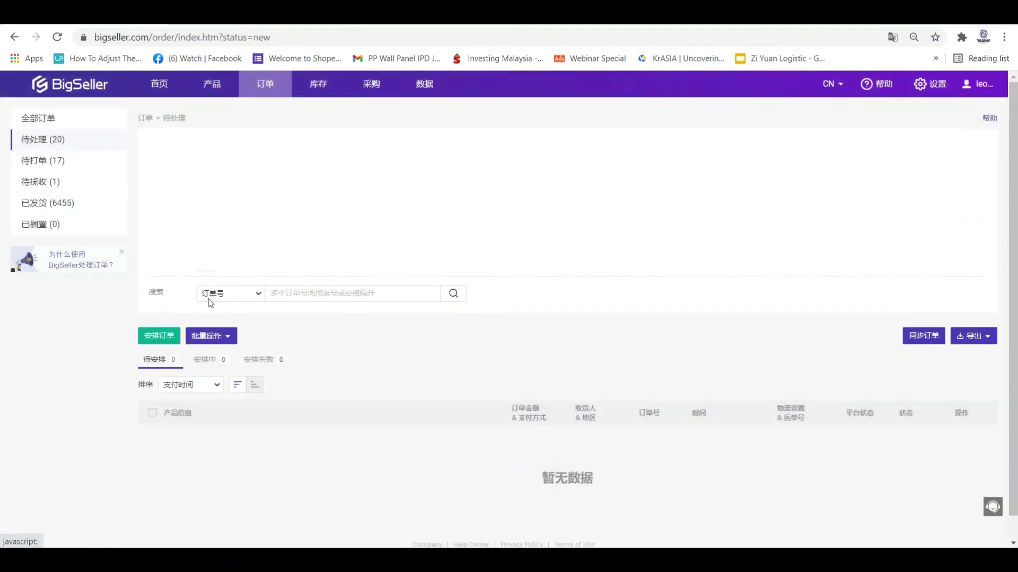
left_click(173, 338)
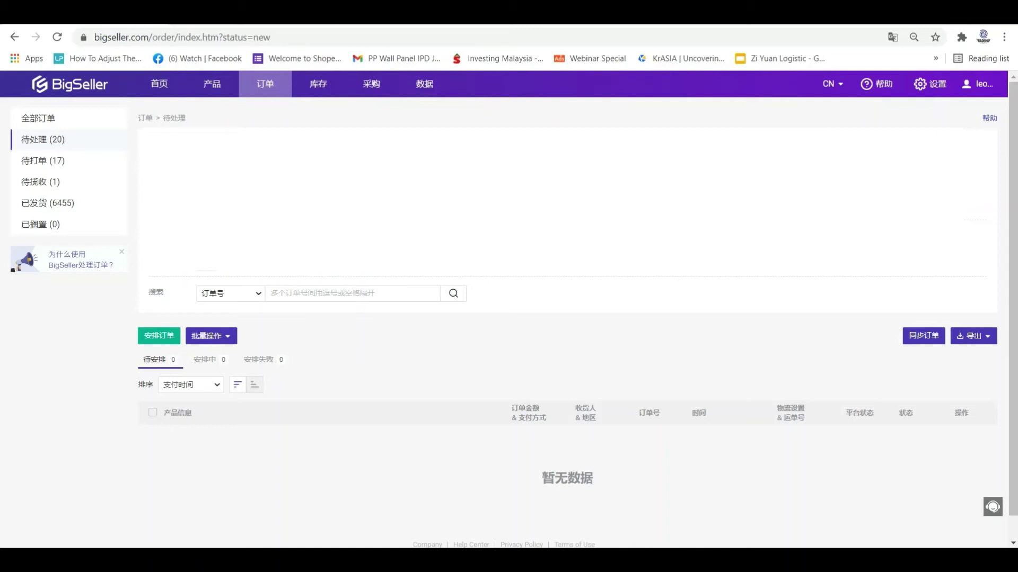
Create a new manual stock-in order (新建入库单) and add the Green Lazy Sofa merchant SKU to it.
mouse_move(326, 97)
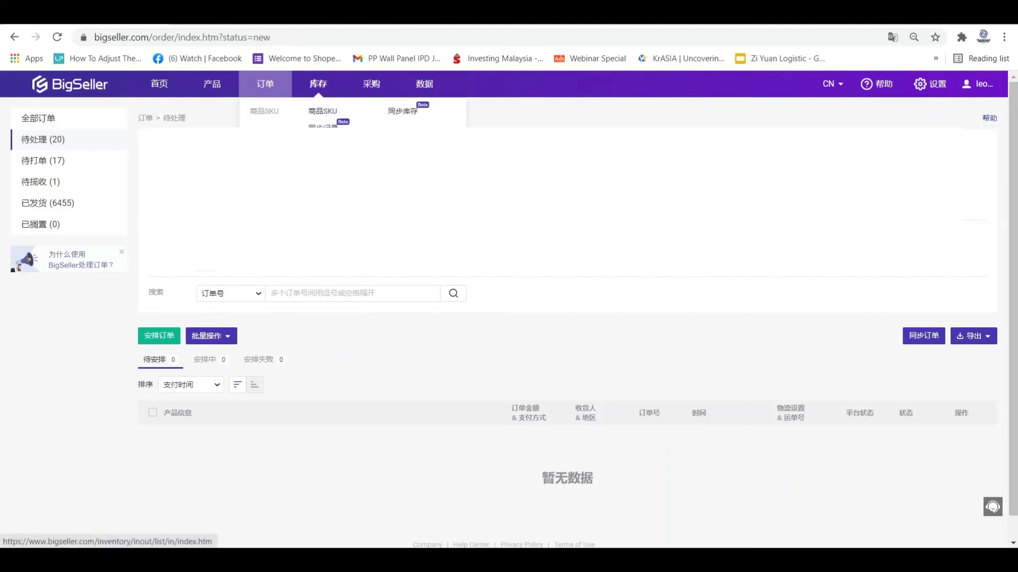
left_click(342, 151)
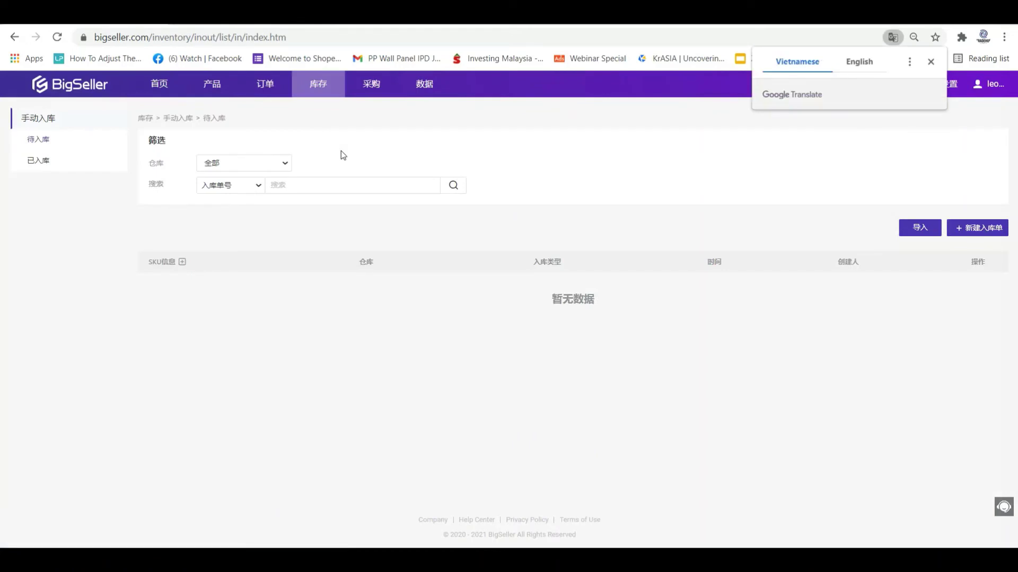
left_click(986, 230)
left_click(499, 372)
scroll(495, 220, "down", 2)
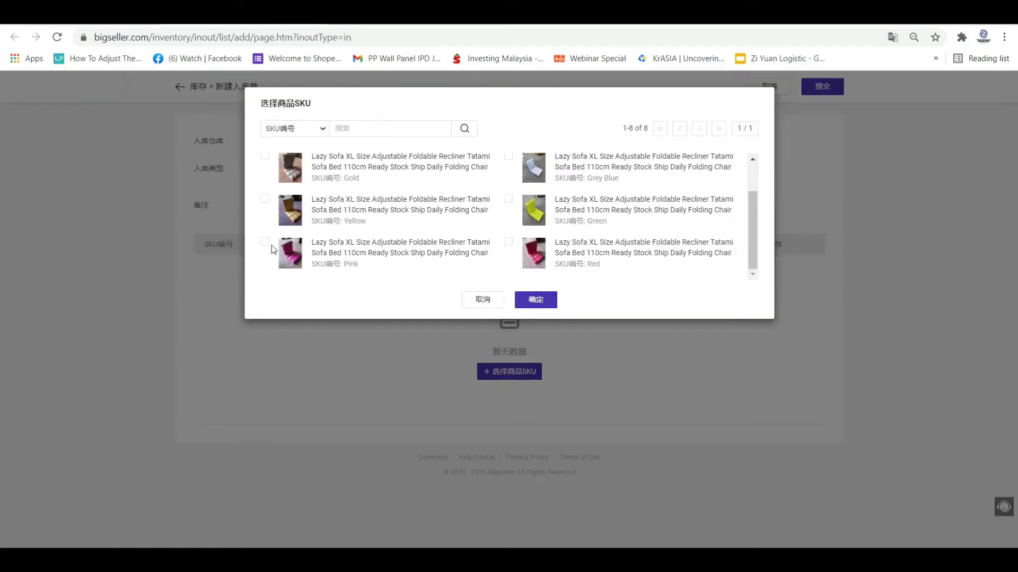
left_click(508, 199)
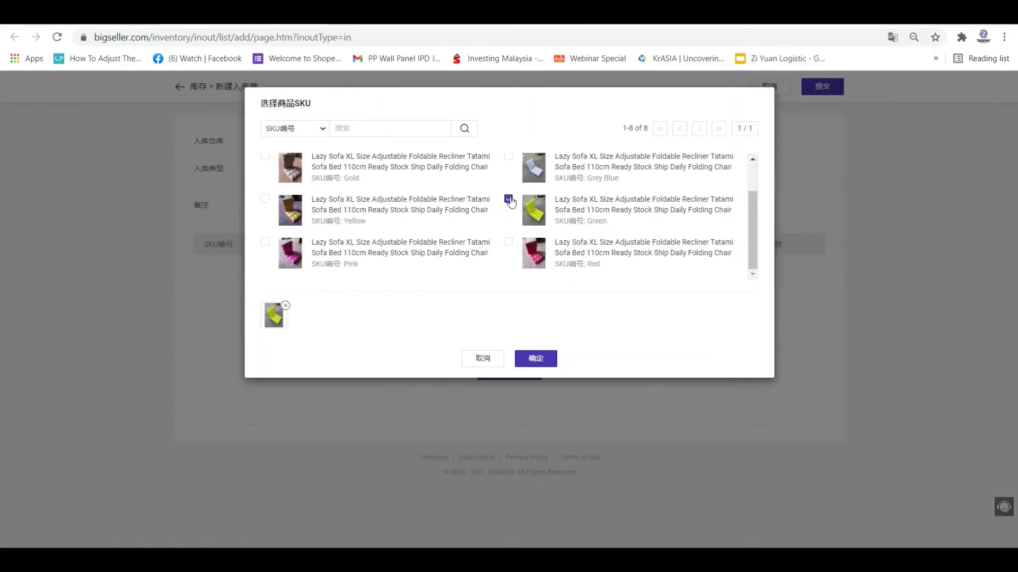
left_click(550, 358)
Set the Green SKU's stock-in quantity to 30 and submit the stock-in order.
left_click(627, 294)
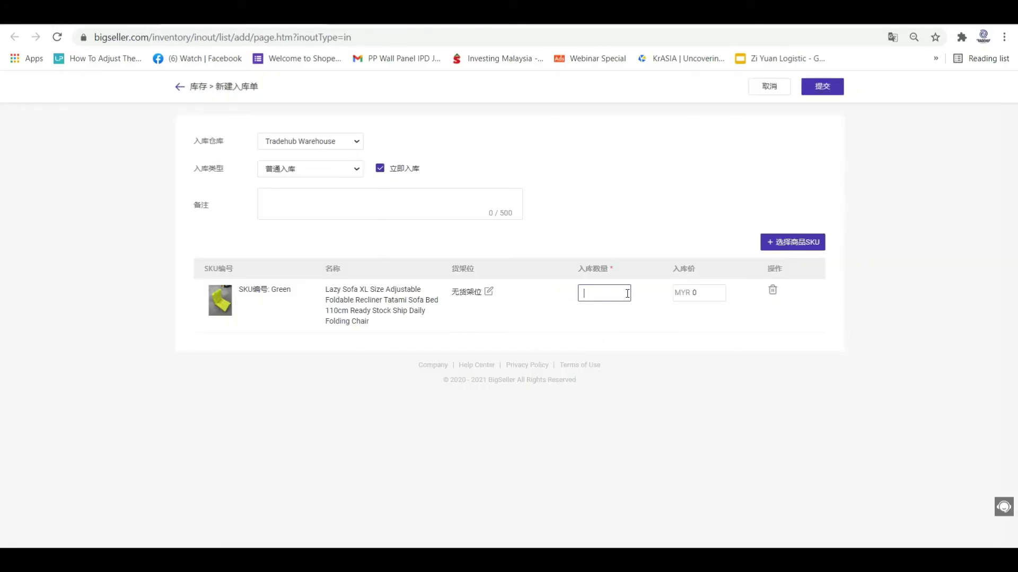
type("30")
left_click(826, 88)
left_click(525, 182)
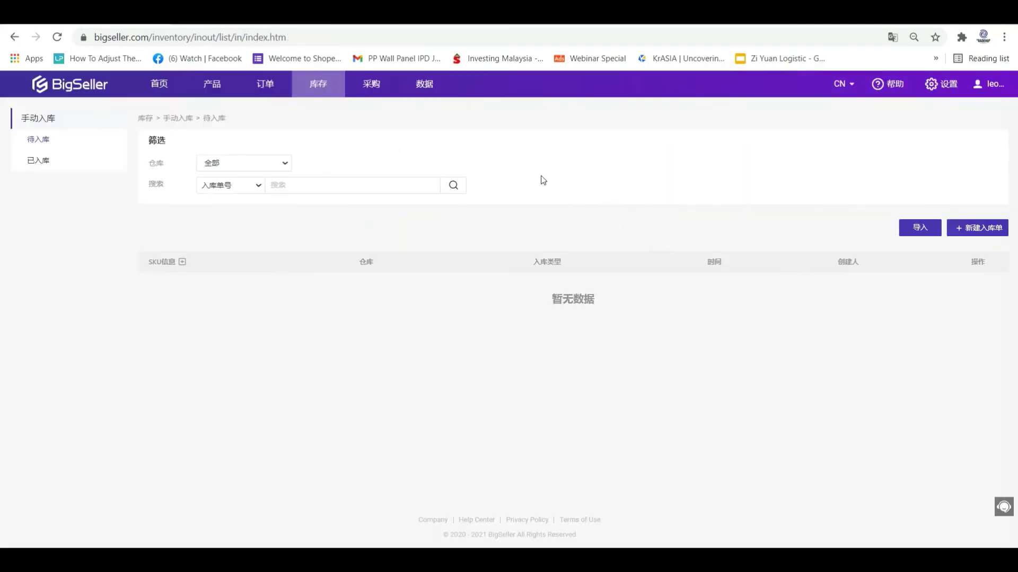
Open the merchant SKU list (商品SKU) and expand the Green SKU's inventory details (库存明细) to check its warehouse stock.
mouse_move(318, 84)
left_click(322, 112)
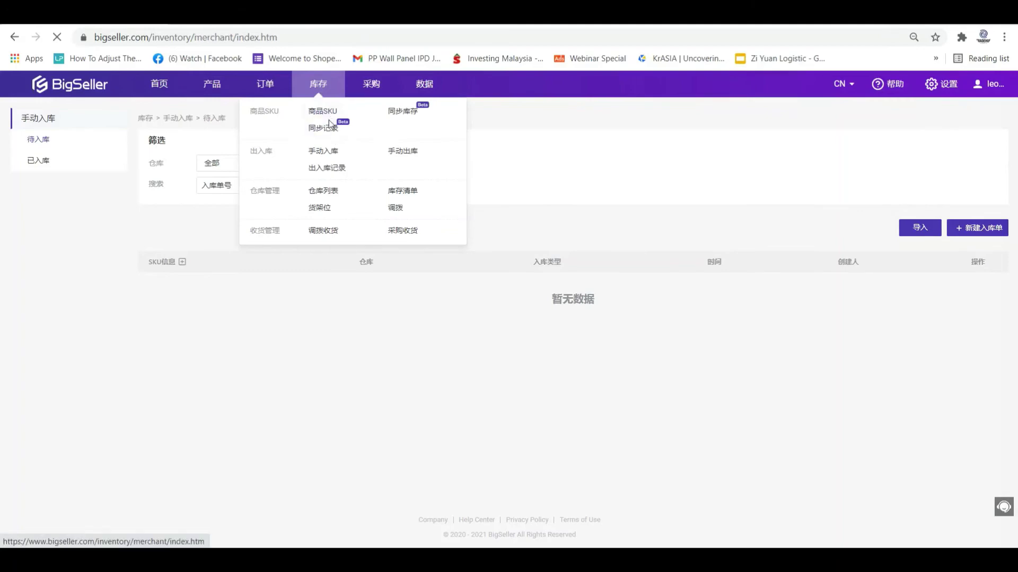
scroll(225, 422, "down", 3)
left_click(237, 398)
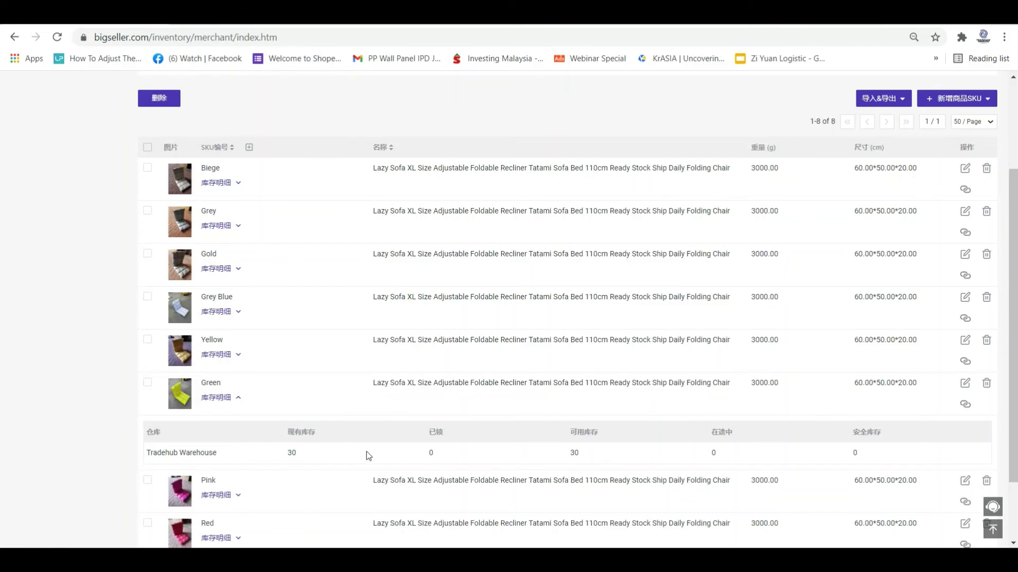
scroll(355, 454, "up", 3)
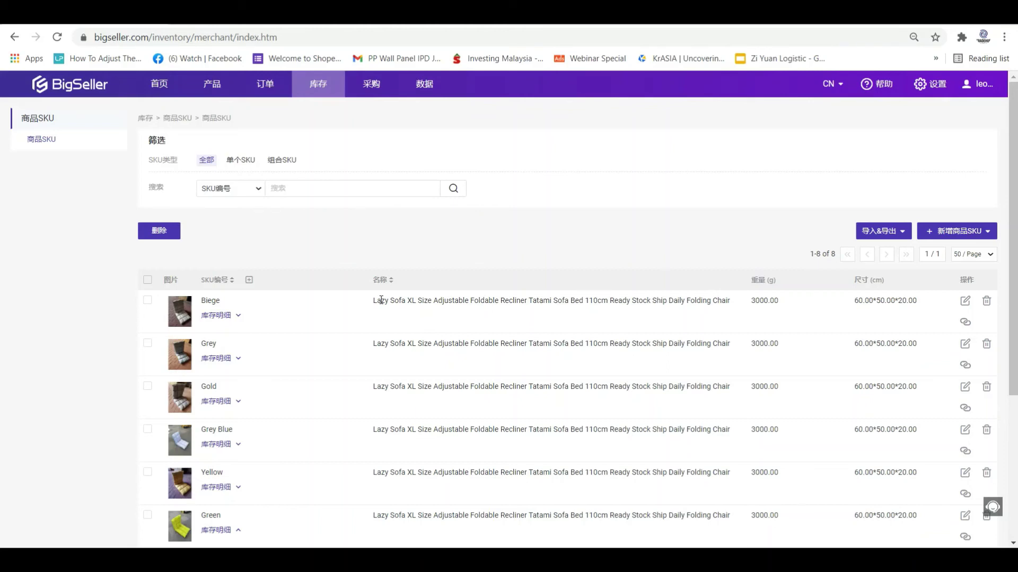
Open the inventory settings (库存设置) to check the inventory function (库存功能) option, and return to the merchant SKU list.
left_click(931, 89)
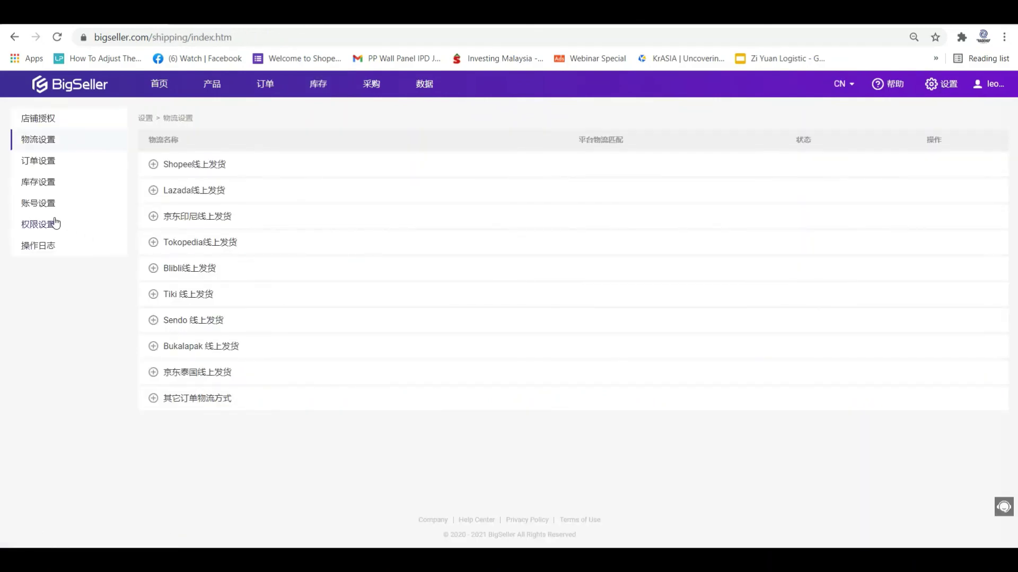
left_click(50, 187)
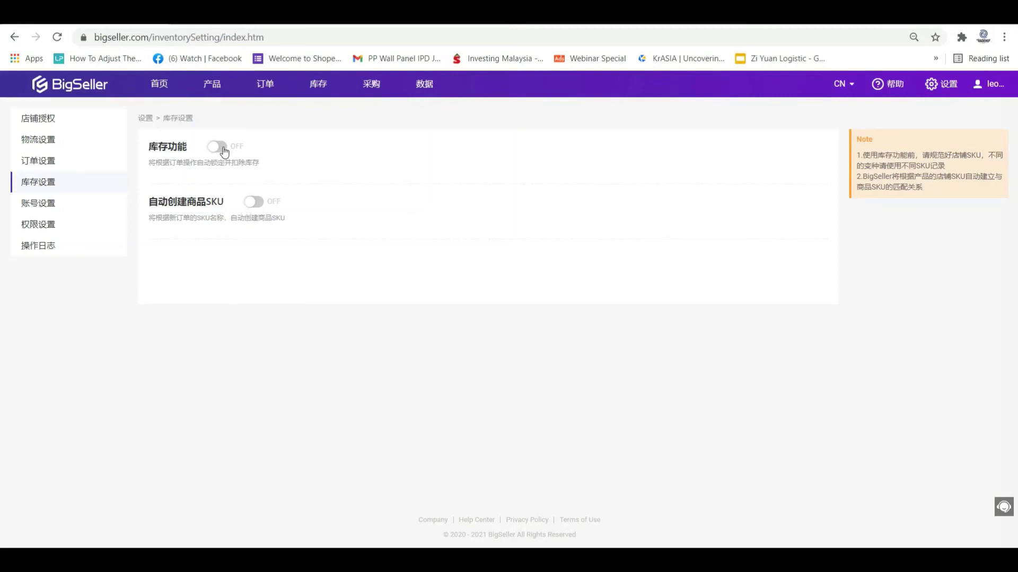
mouse_move(334, 88)
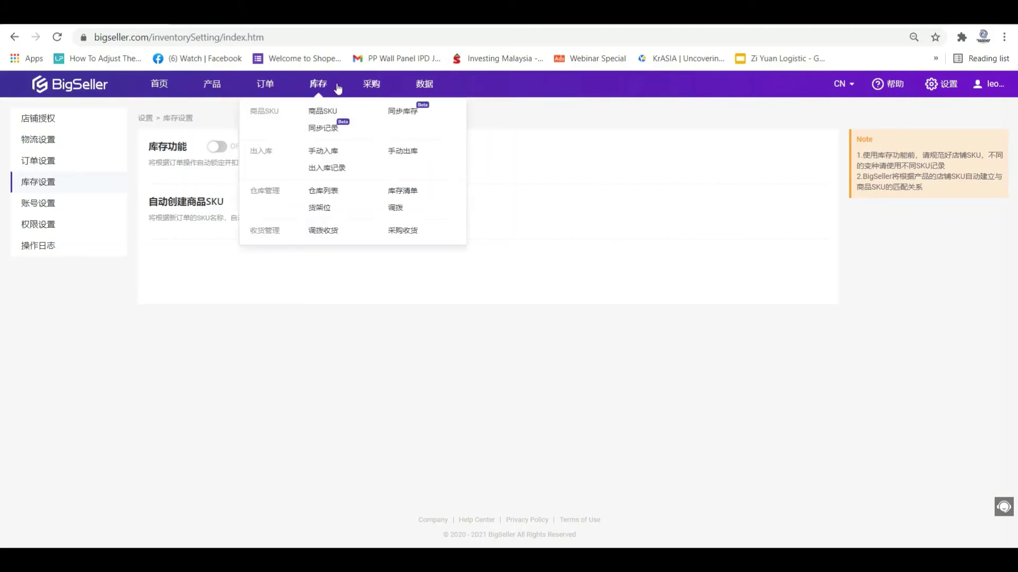
left_click(329, 112)
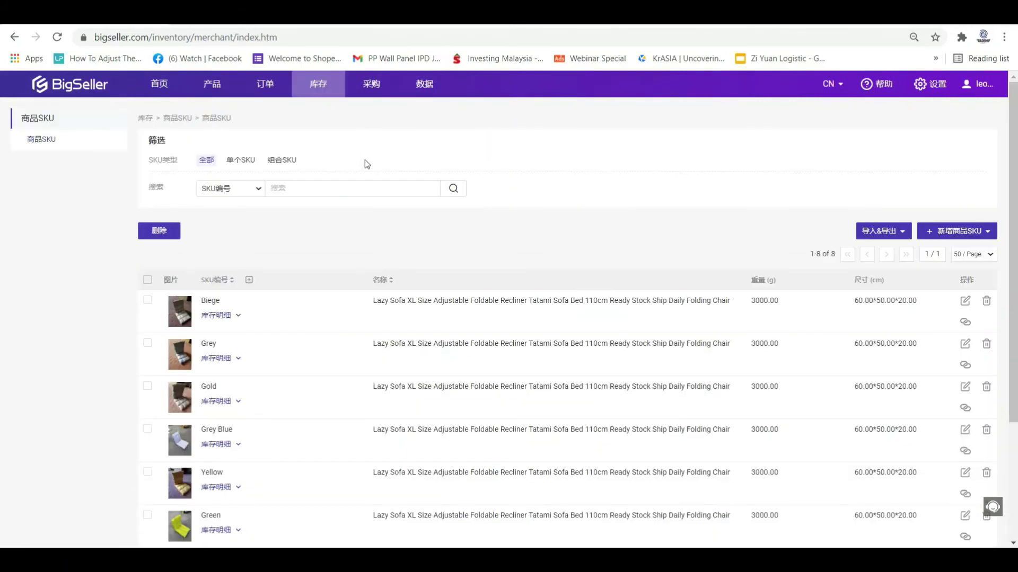
Create a new manual stock-out order (新建出库单) and add the Green Lazy Sofa merchant SKU to it.
mouse_move(320, 91)
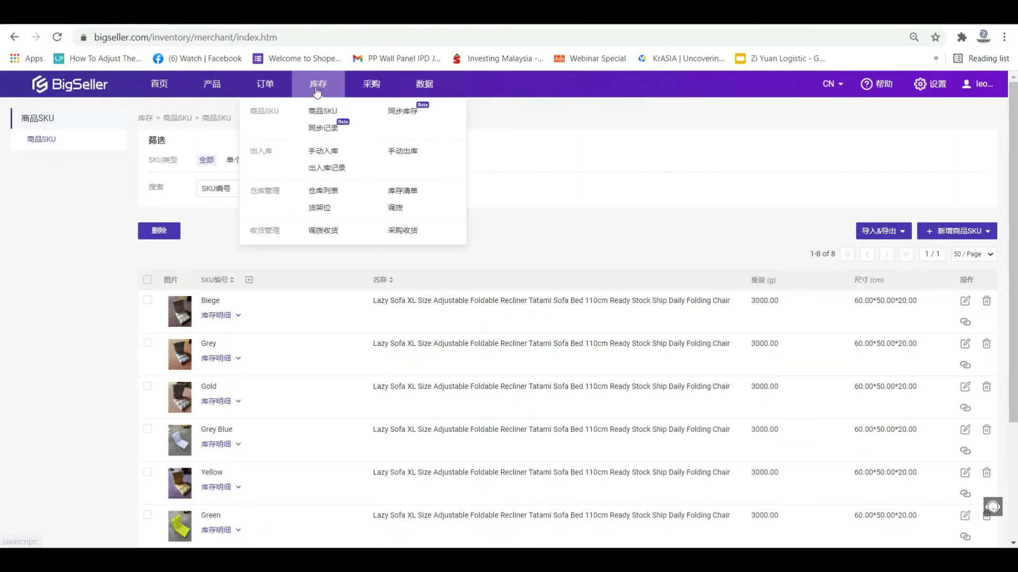
left_click(398, 154)
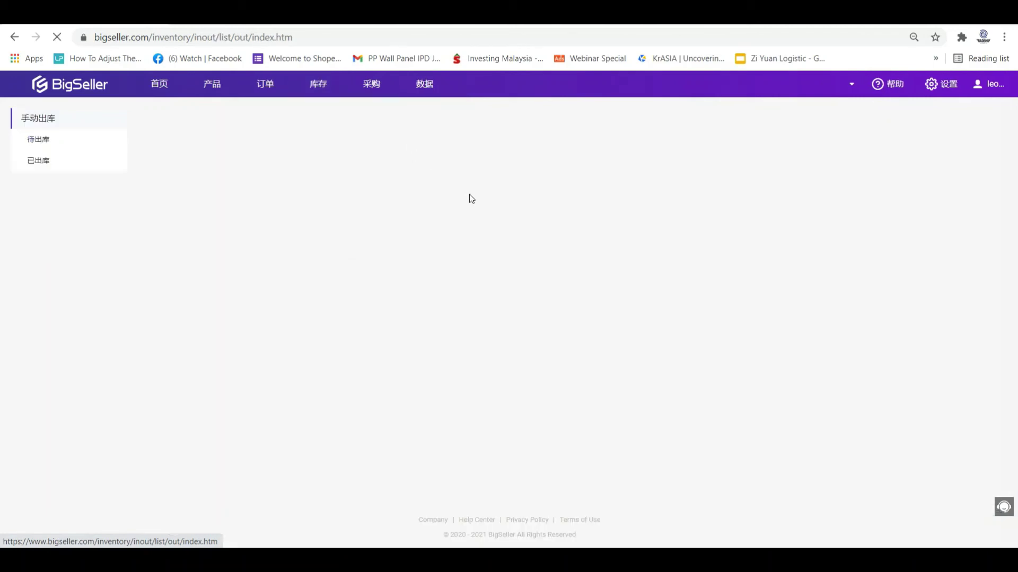
left_click(990, 232)
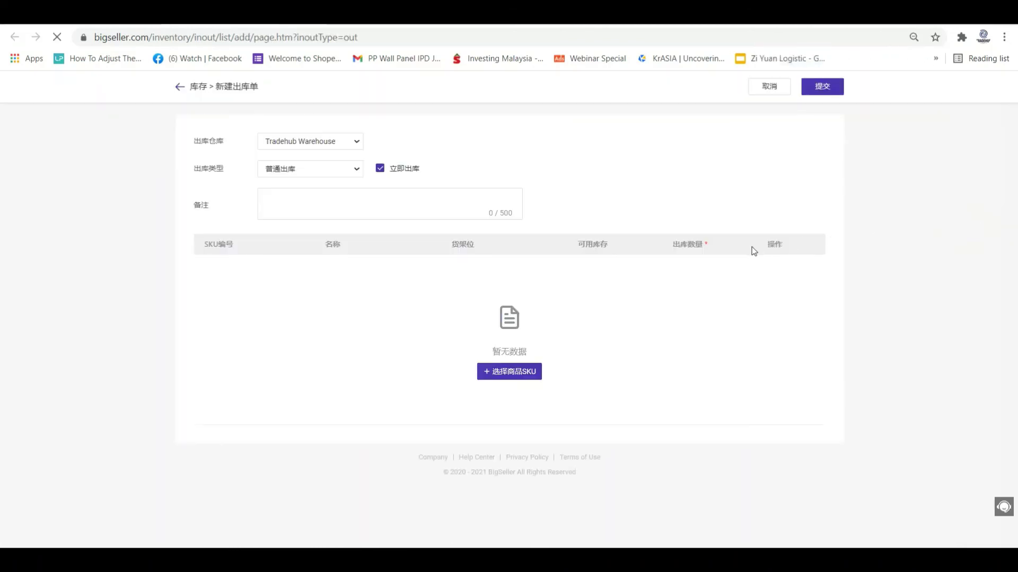
left_click(500, 373)
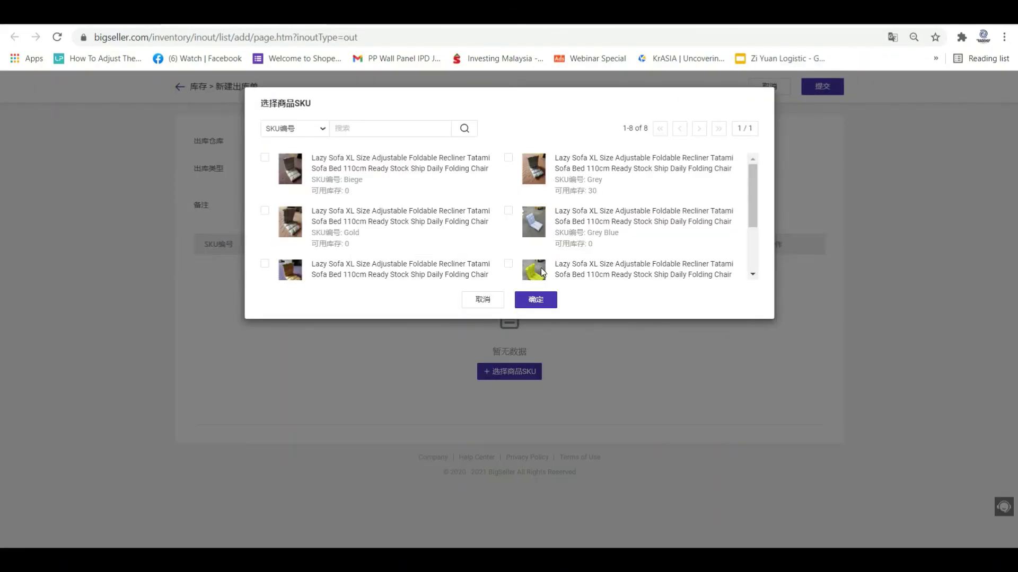
left_click(508, 263)
left_click(533, 358)
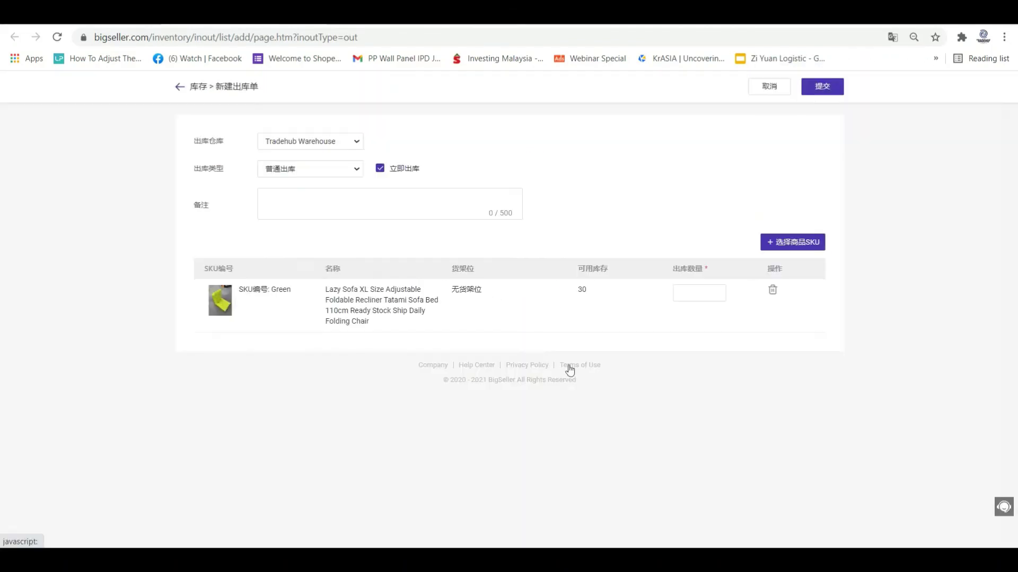
Set the Green SKU's stock-out quantity to 20, submit the stock-out order and close the result.
left_click(680, 293)
type("30")
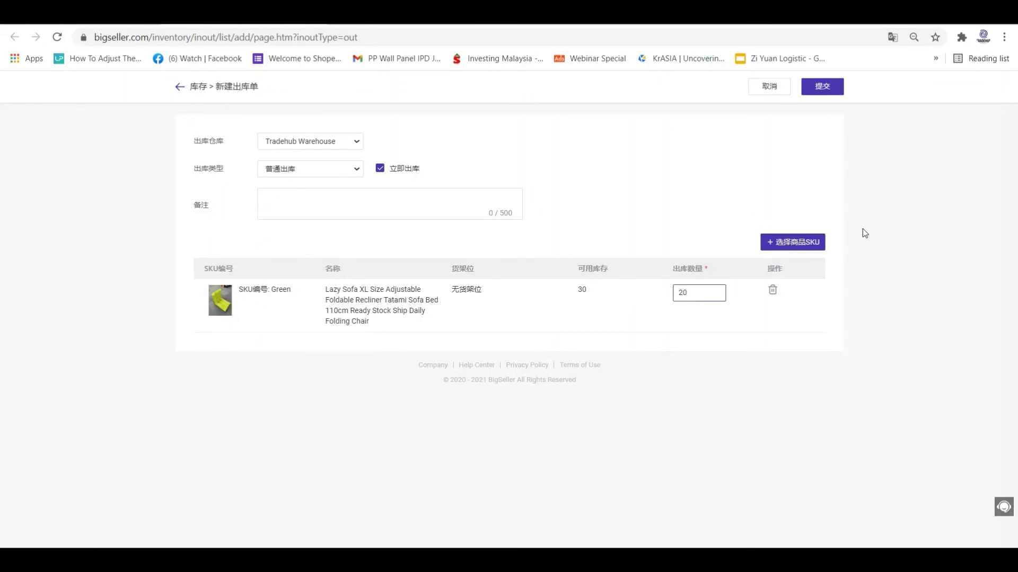
left_click(809, 242)
left_click(552, 300)
left_click(824, 90)
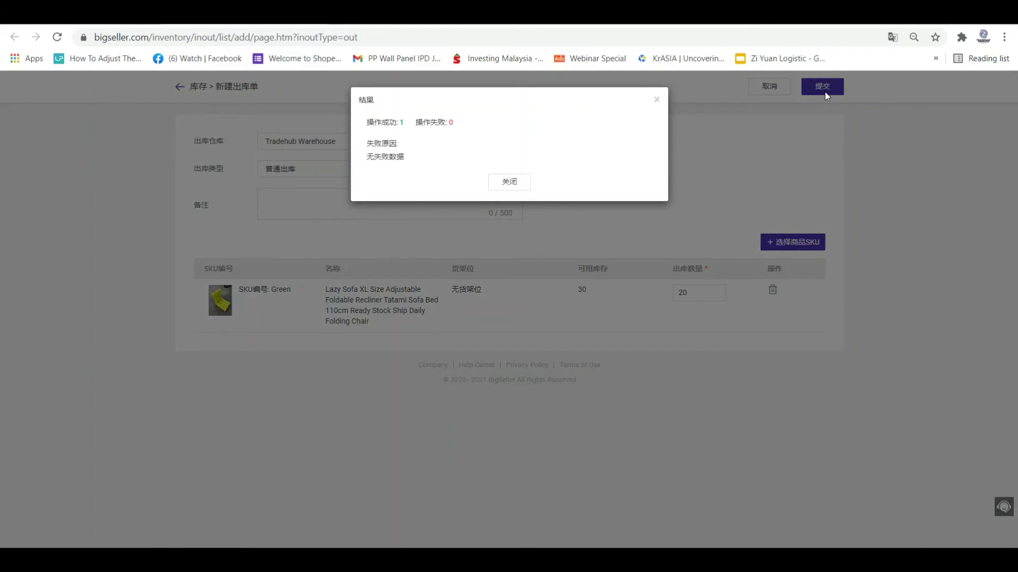
left_click(523, 182)
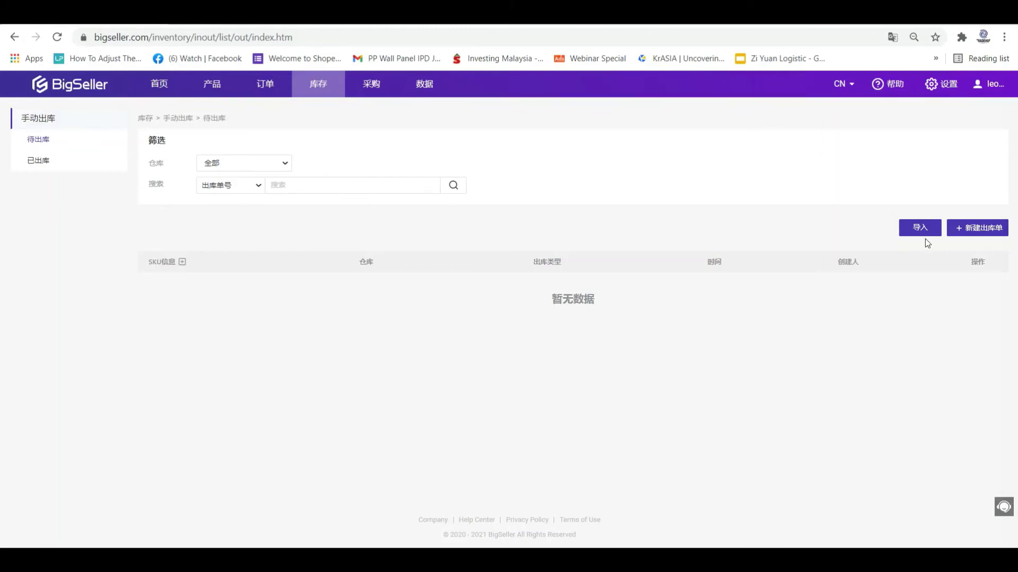
Switch to Presentation2 in PowerPoint to review the merchant SKU, warehouse and store SKU diagram, and return to BigSeller.
mouse_move(255, 98)
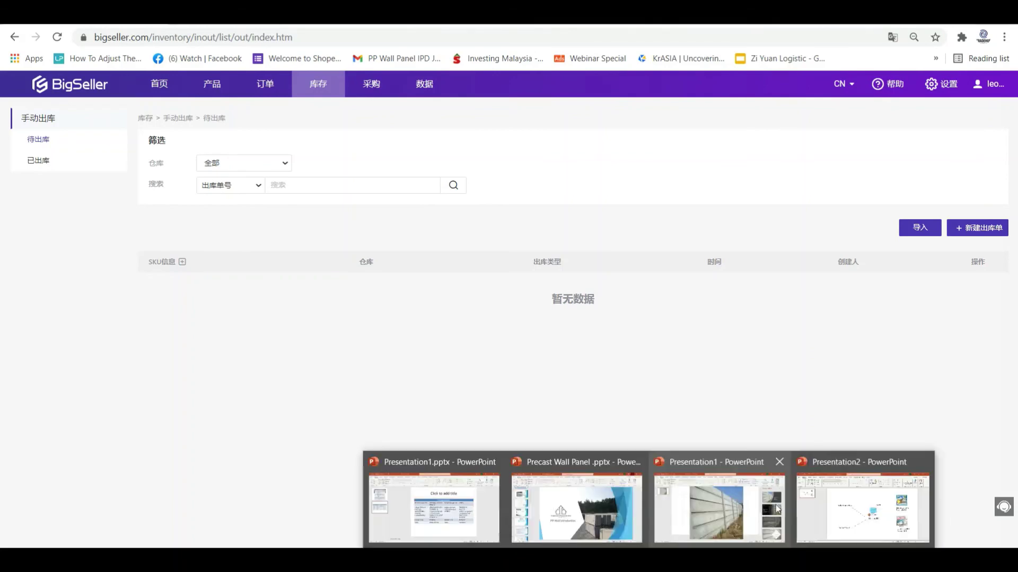
left_click(854, 497)
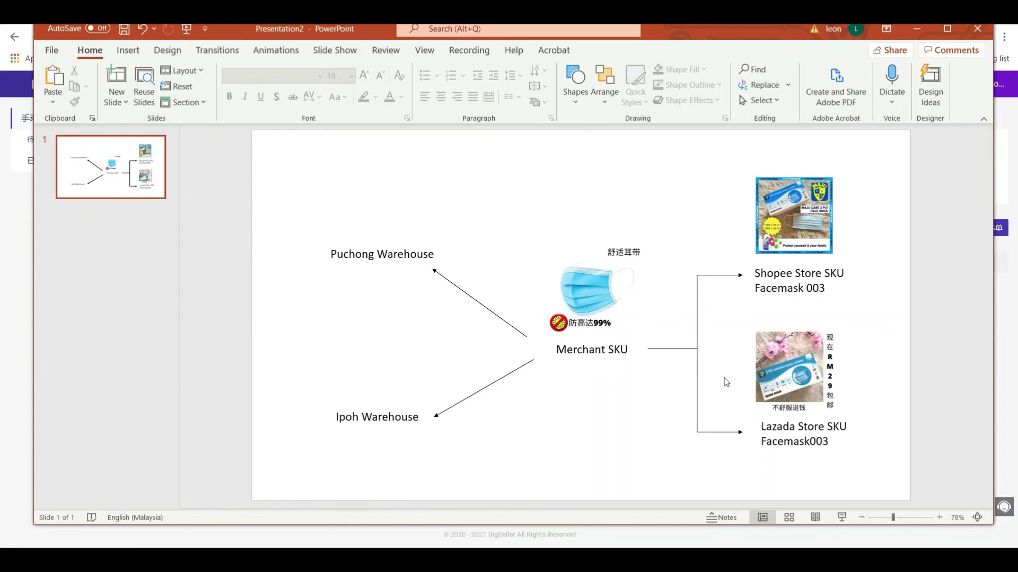
left_click(22, 195)
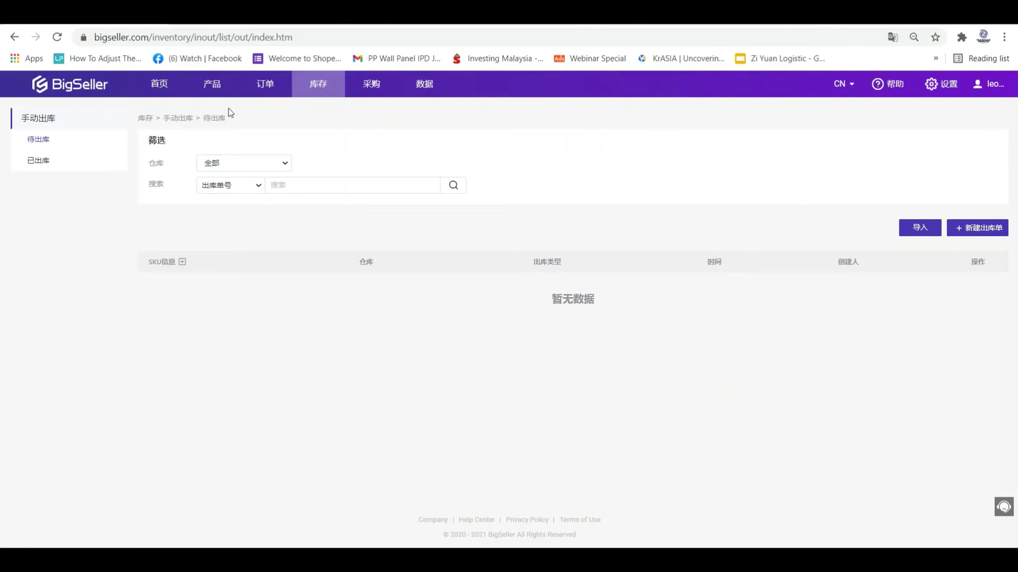
Open the home page's system announcement on order processing and inventory linkage training (订单处理+库存联动功能培训) and read through it.
left_click(167, 80)
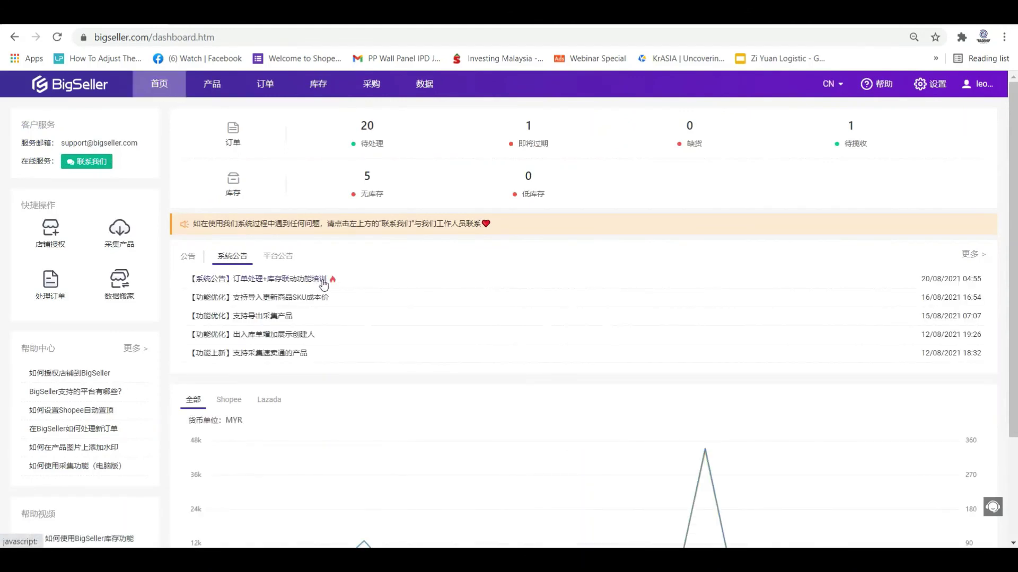
left_click(323, 284)
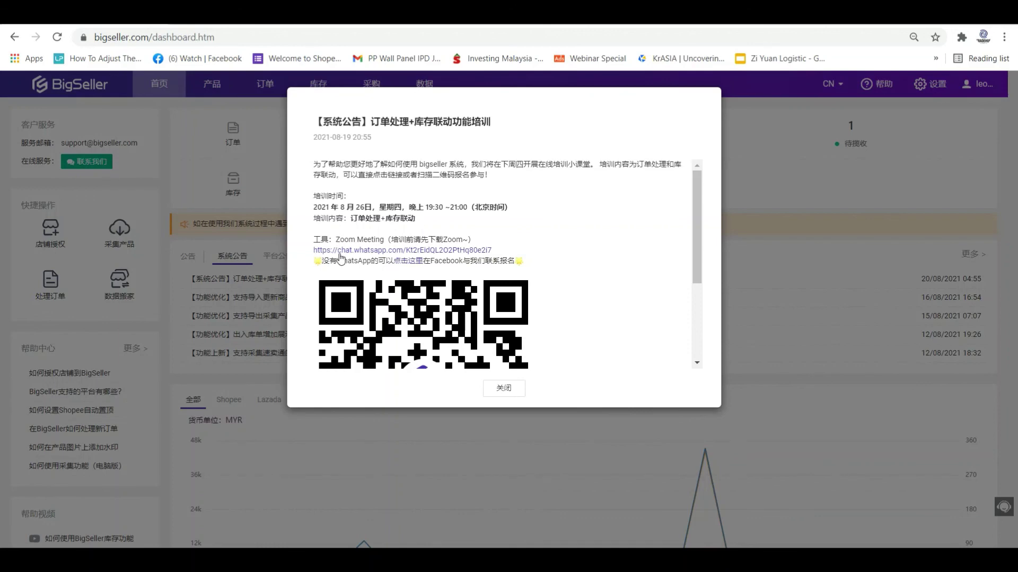
scroll(335, 257, "down", 3)
scroll(459, 241, "down", 2)
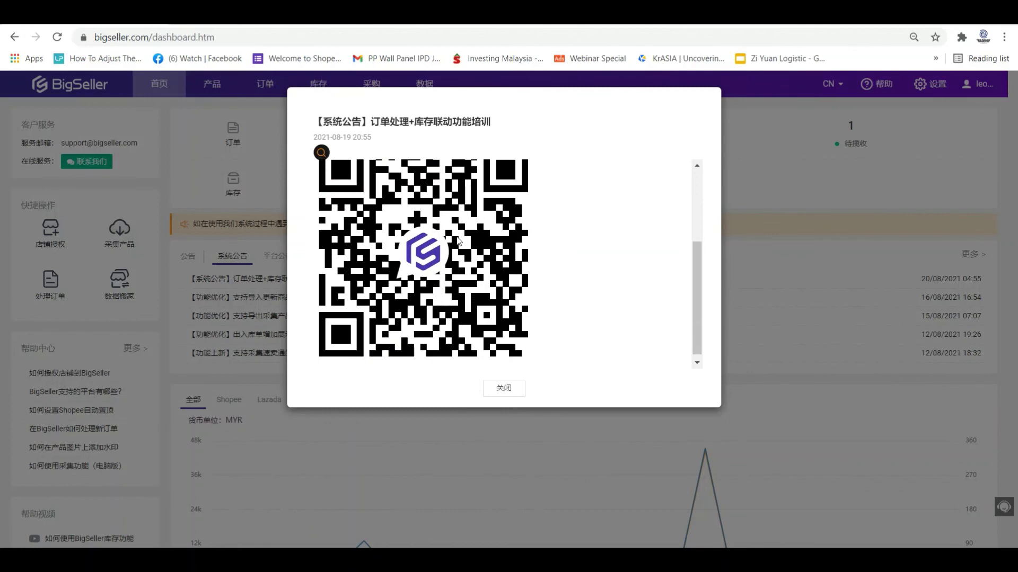